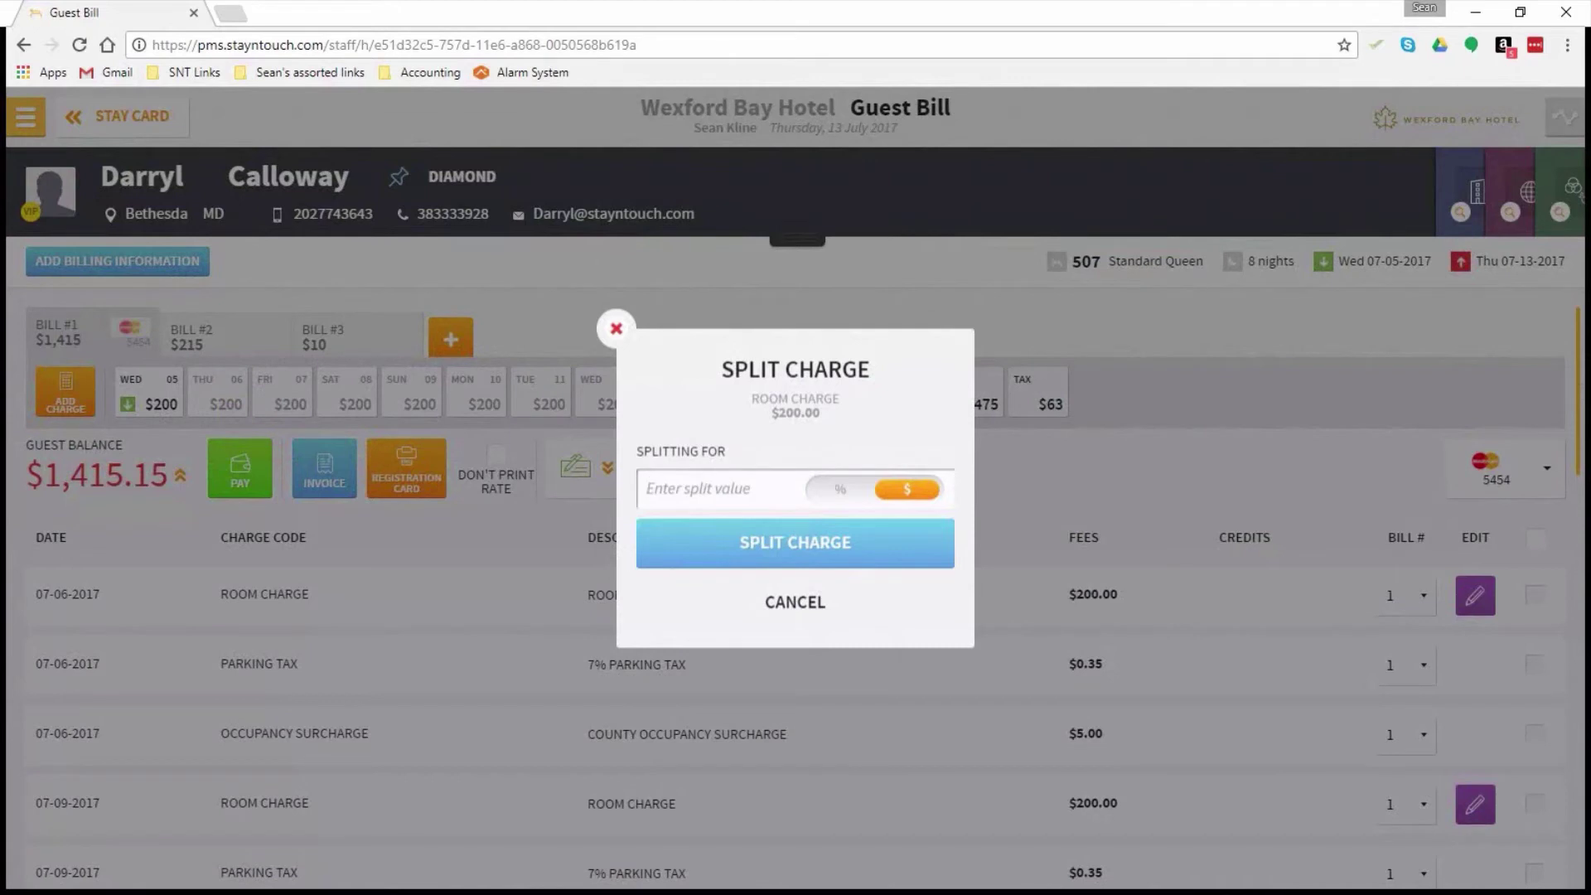
Step: Split the 07-06-2017 room charge by a dollar amount of 50, after previewing a 50% split
type("50")
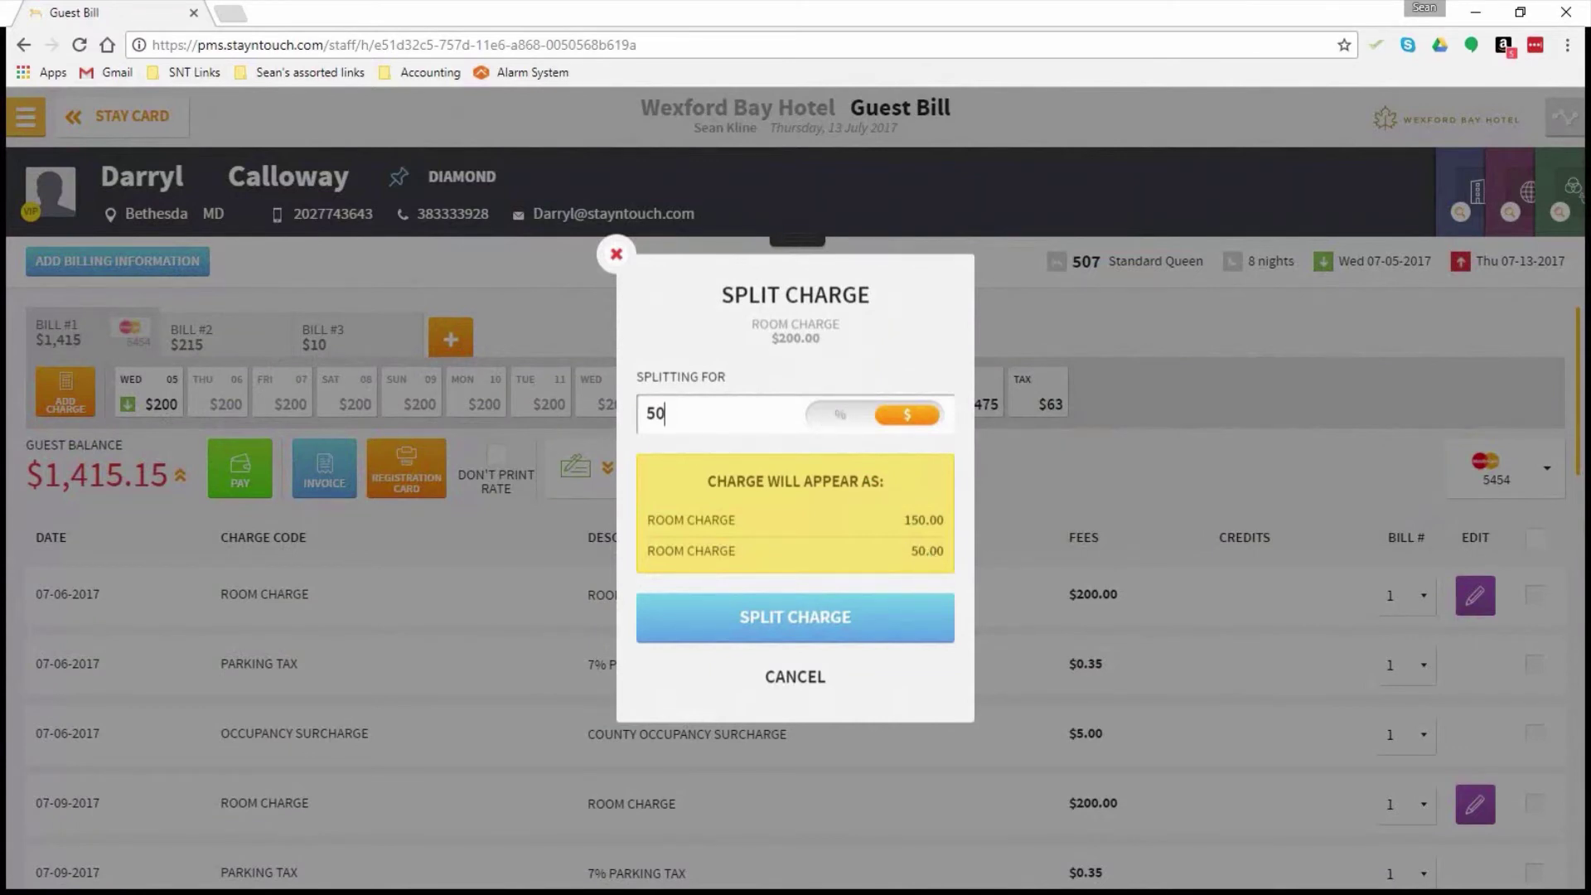
left_click(845, 422)
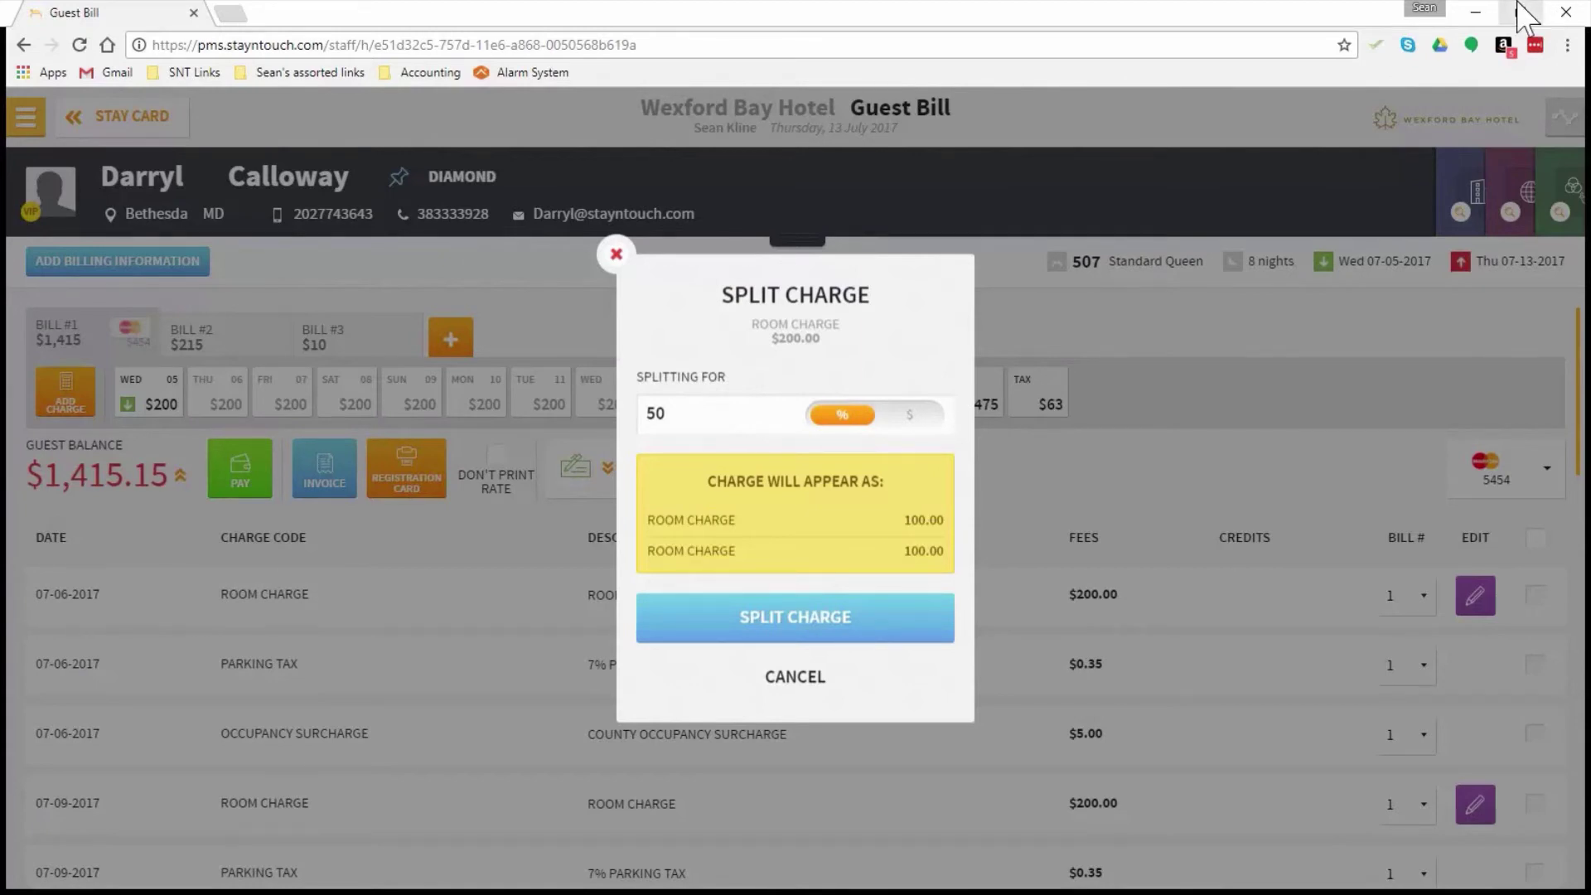
left_click(919, 422)
left_click(796, 643)
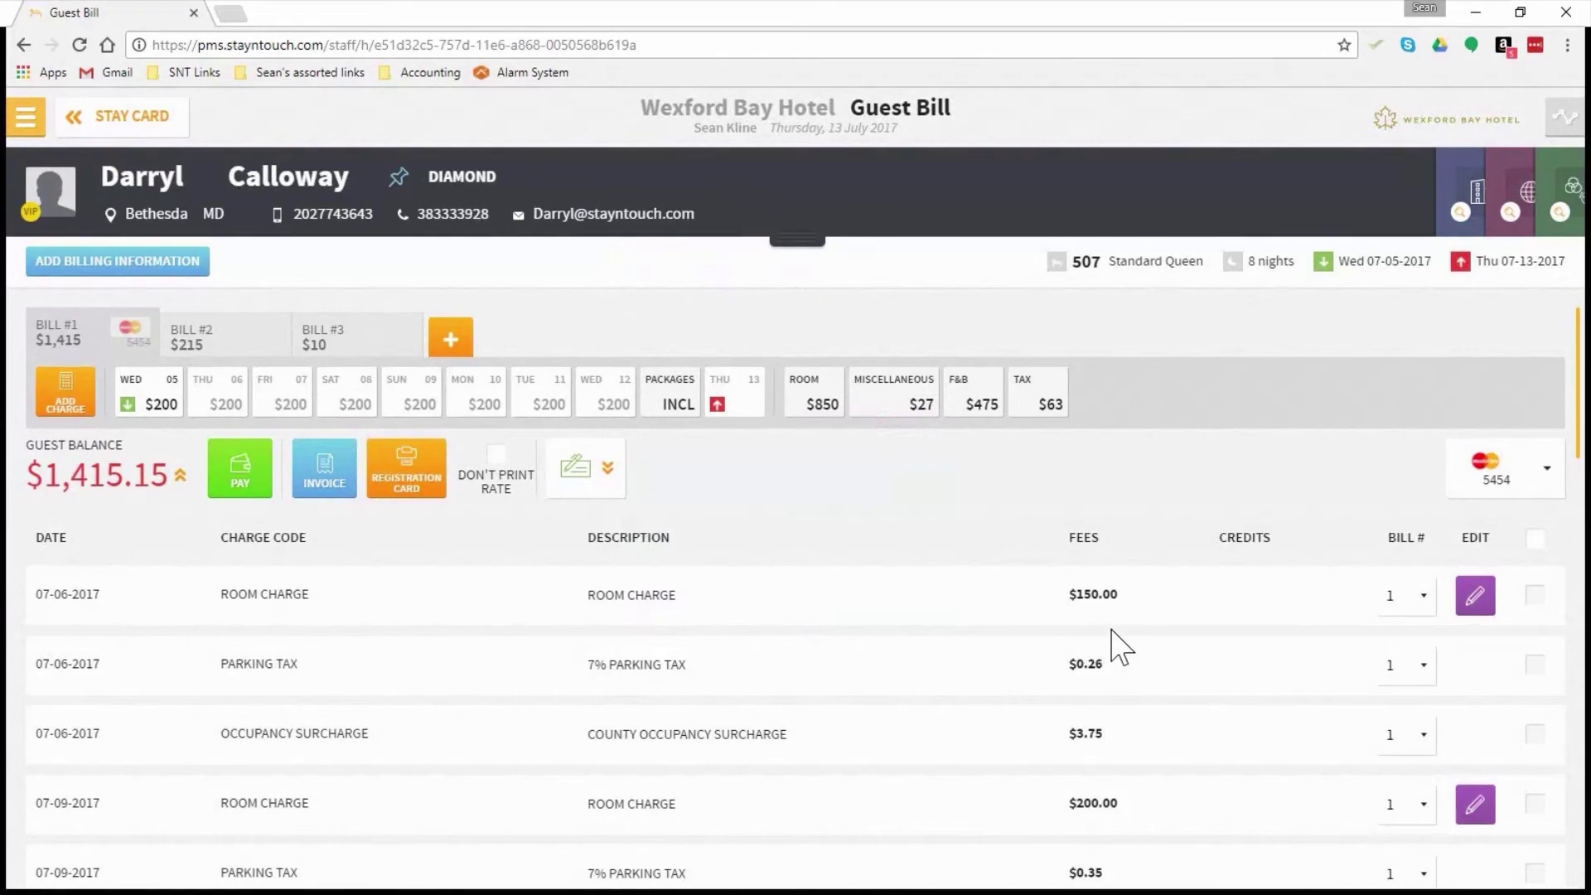
Step: Change the amount of the 07-09-2017 room charge to 100 with the adjustment reason "Guest Satsifaction"
scroll(1094, 642, "down", 15)
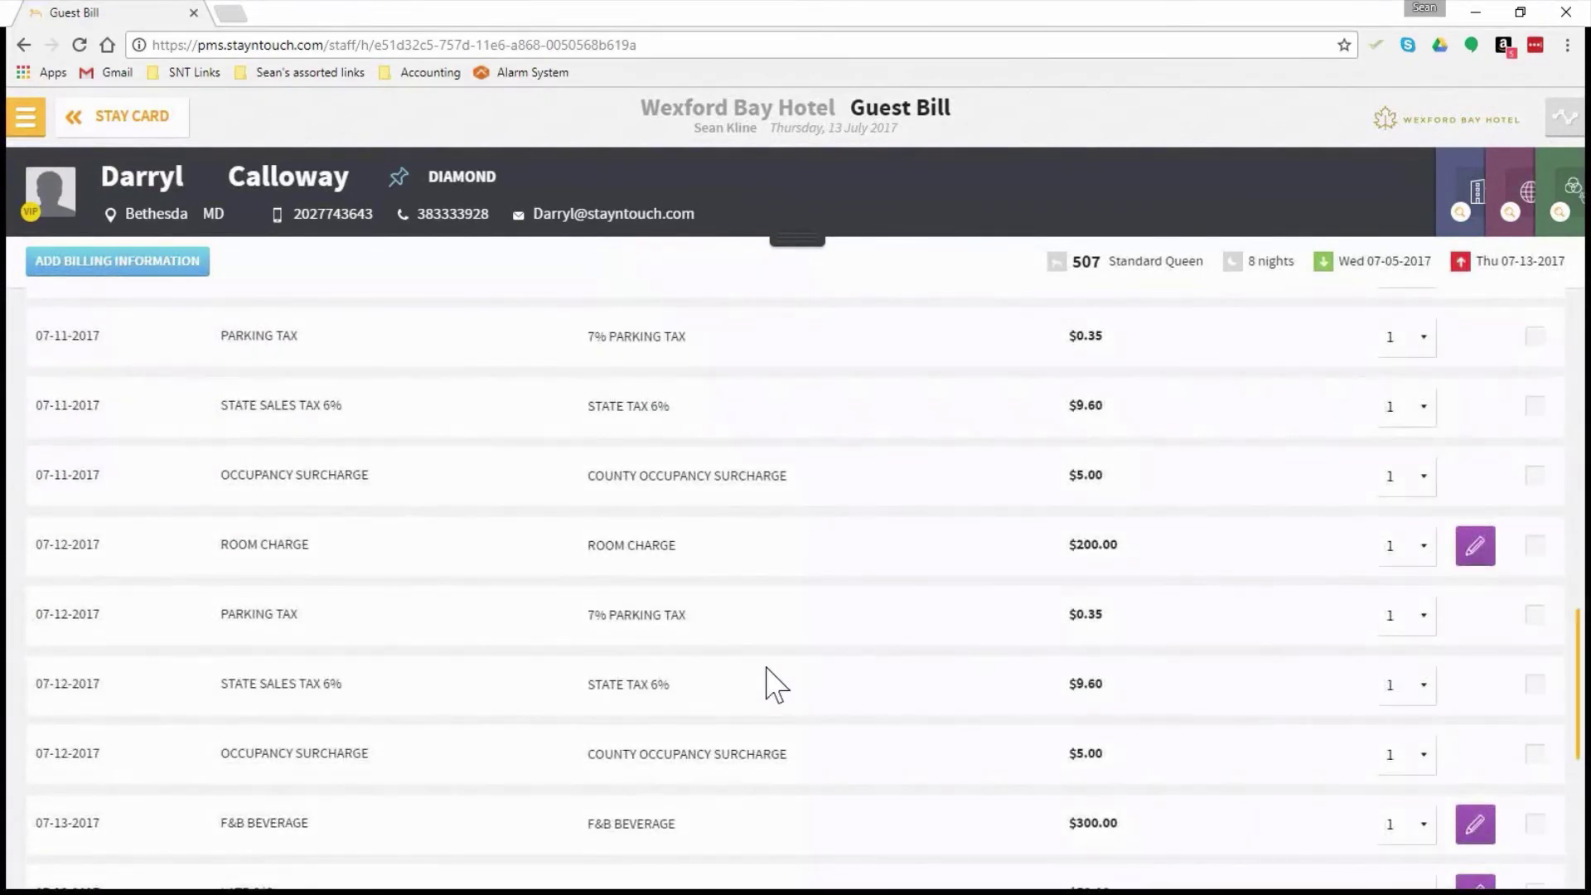
scroll(1058, 738, "down", 5)
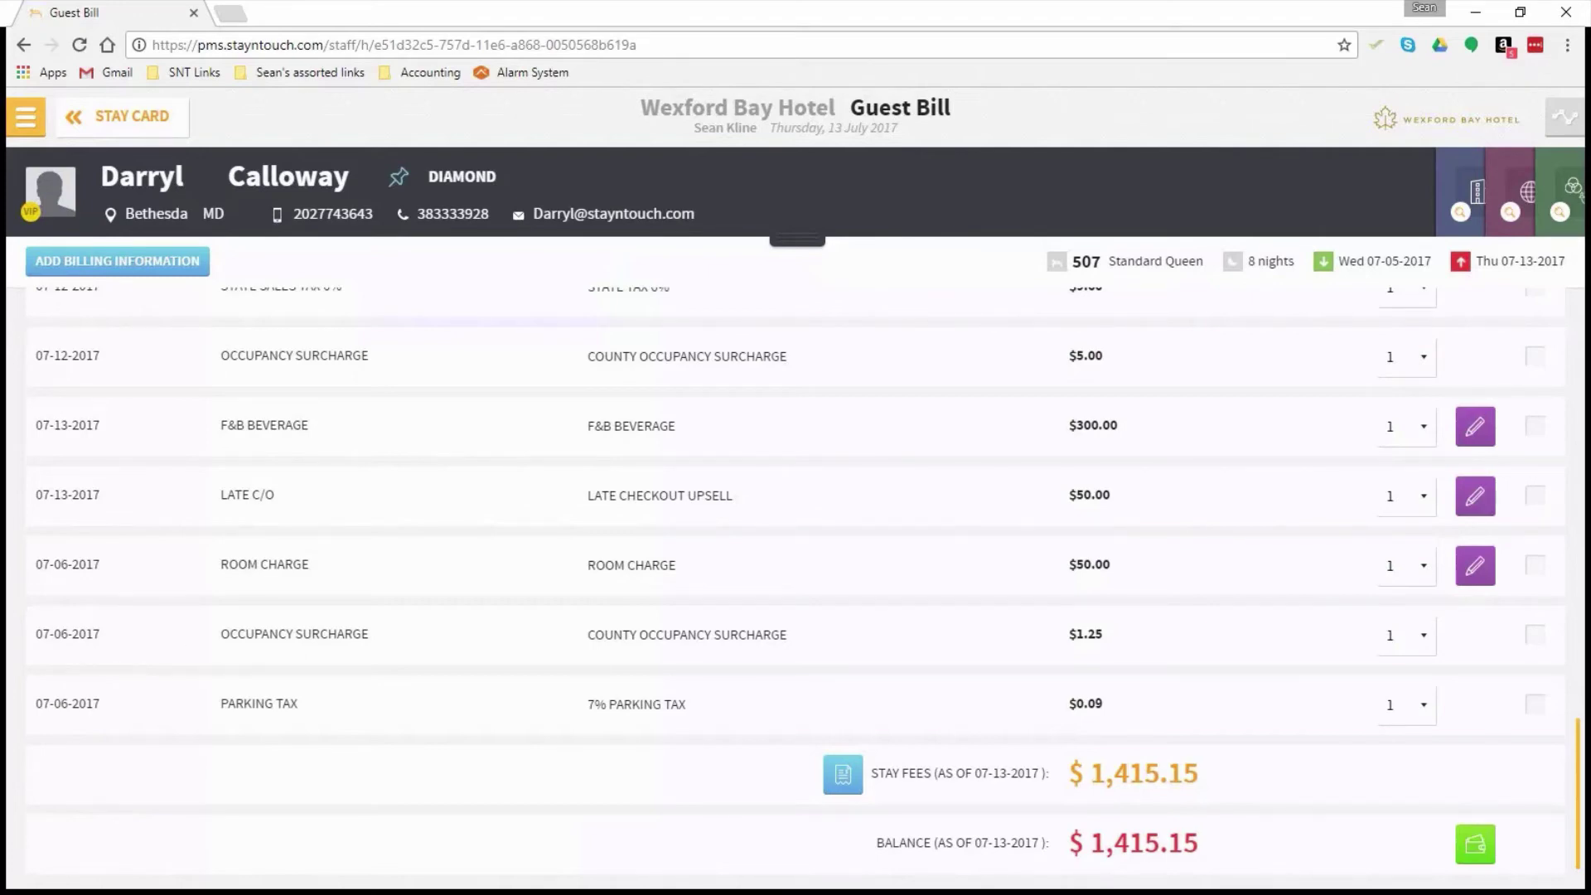
scroll(601, 601, "up", 15)
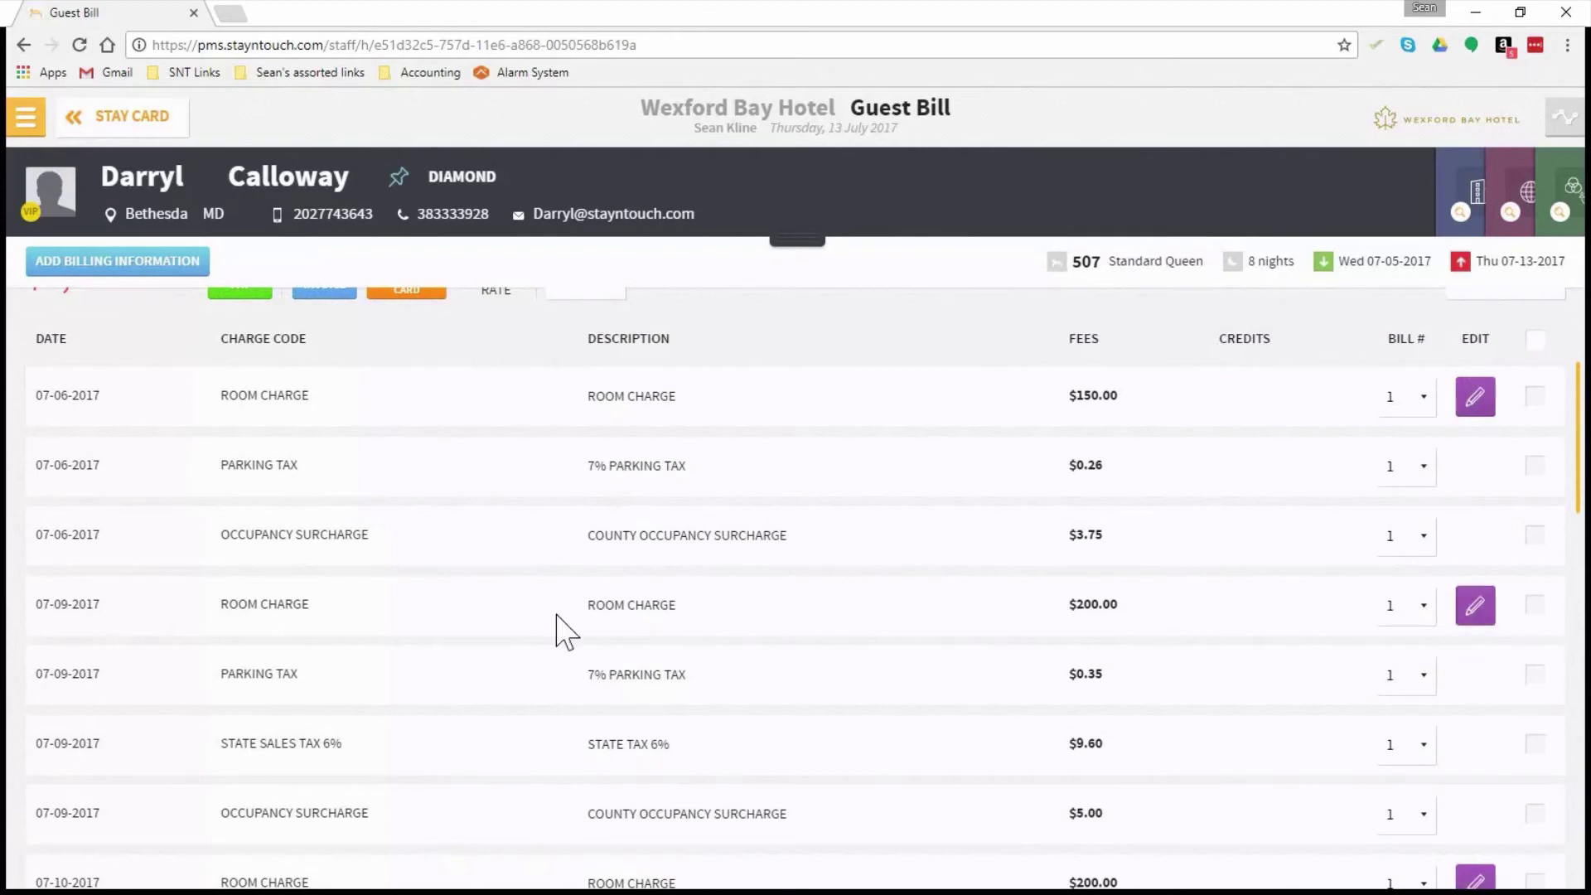
left_click(1472, 613)
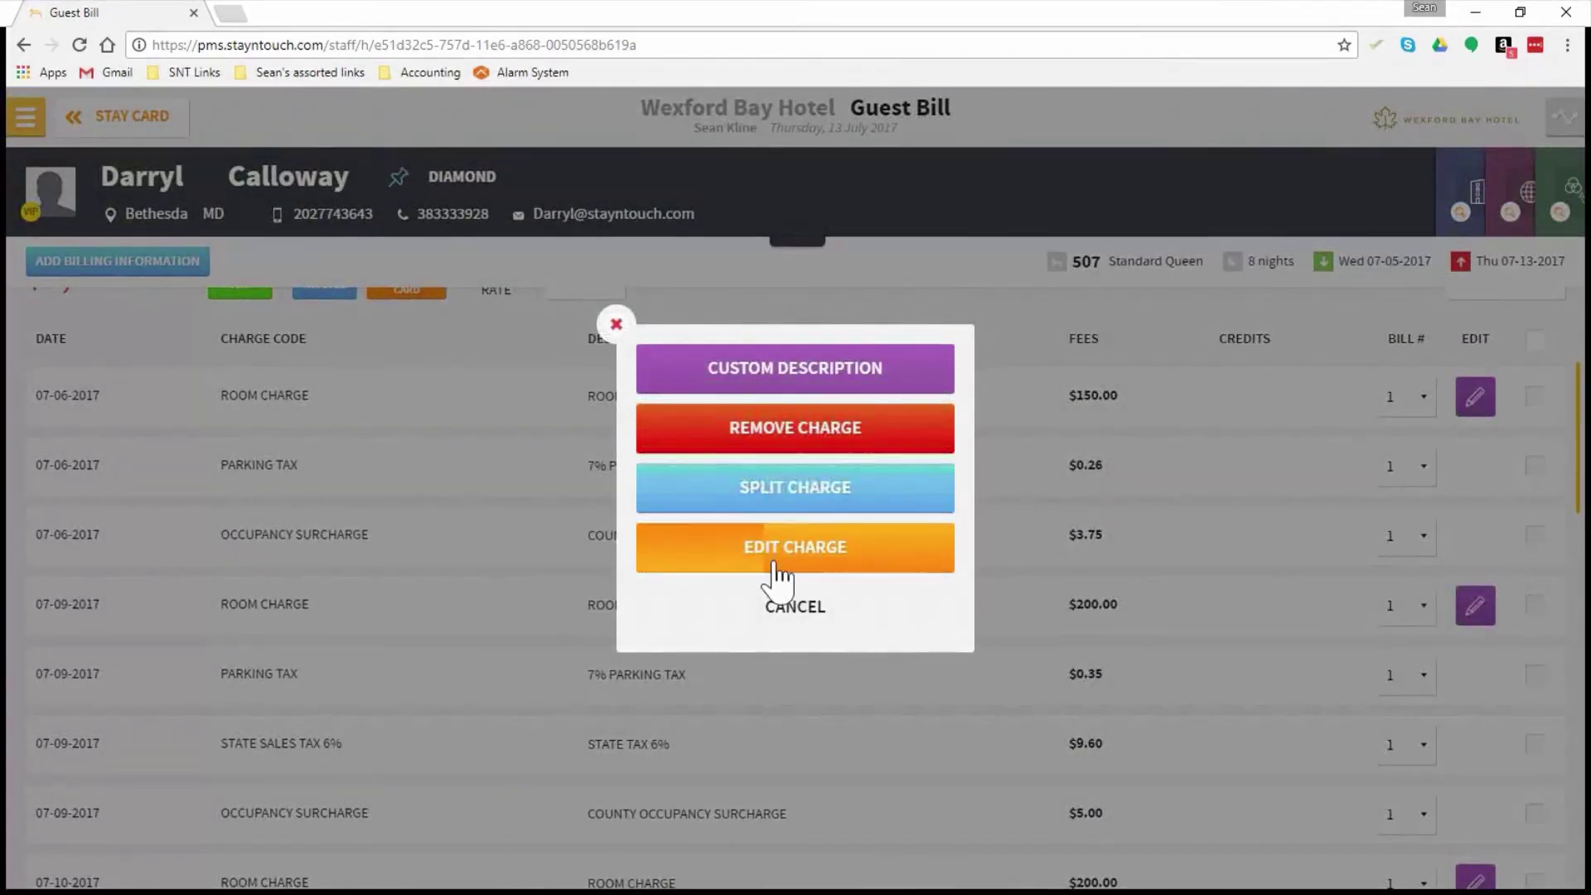
left_click(772, 567)
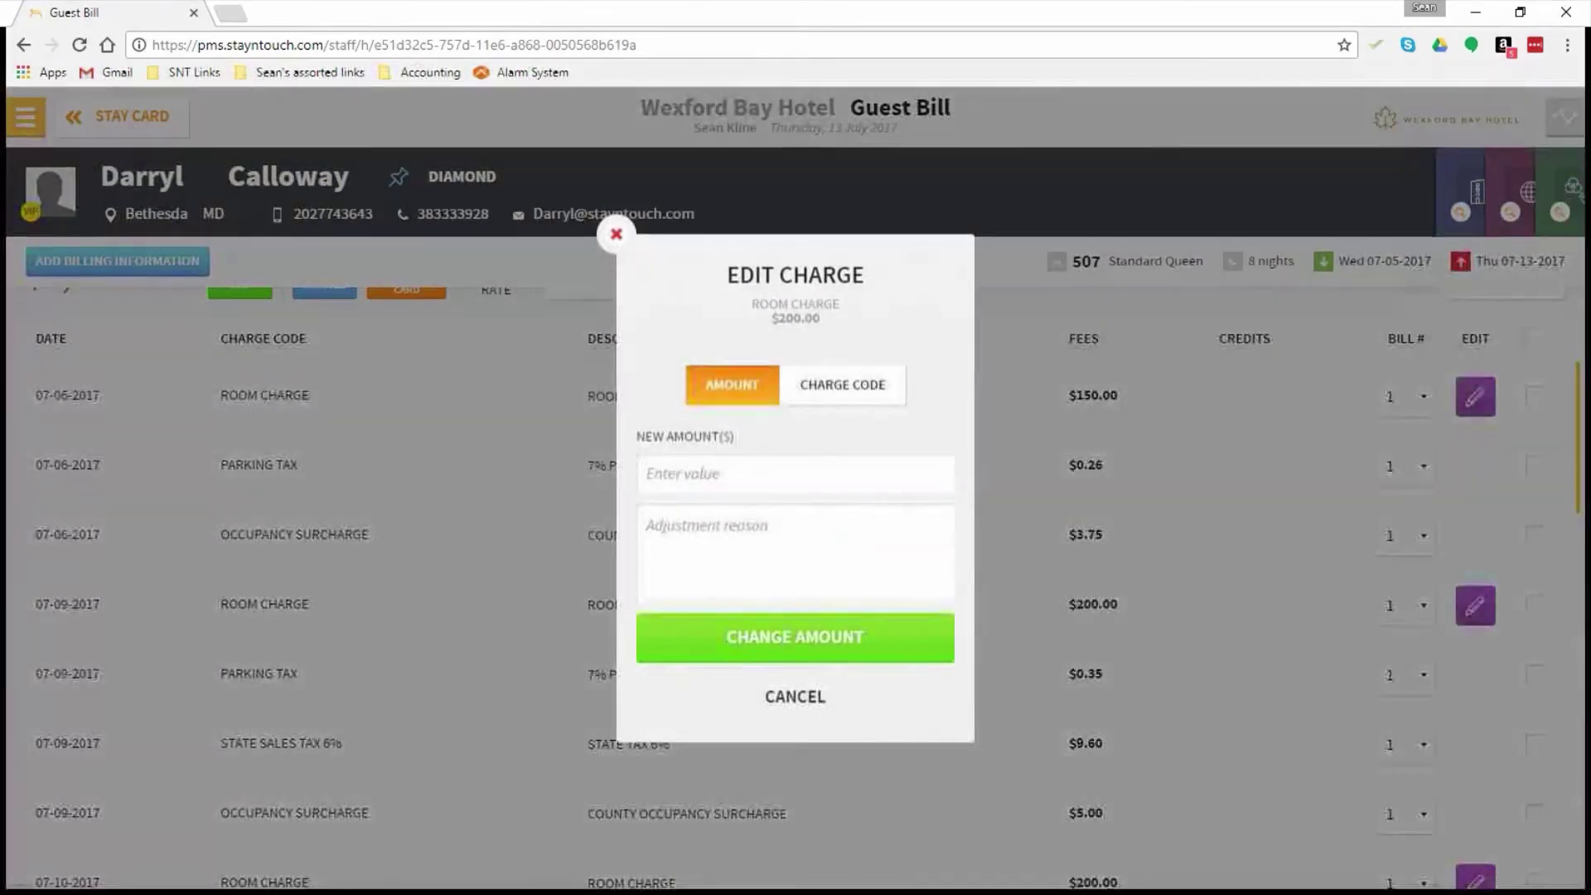
type("100")
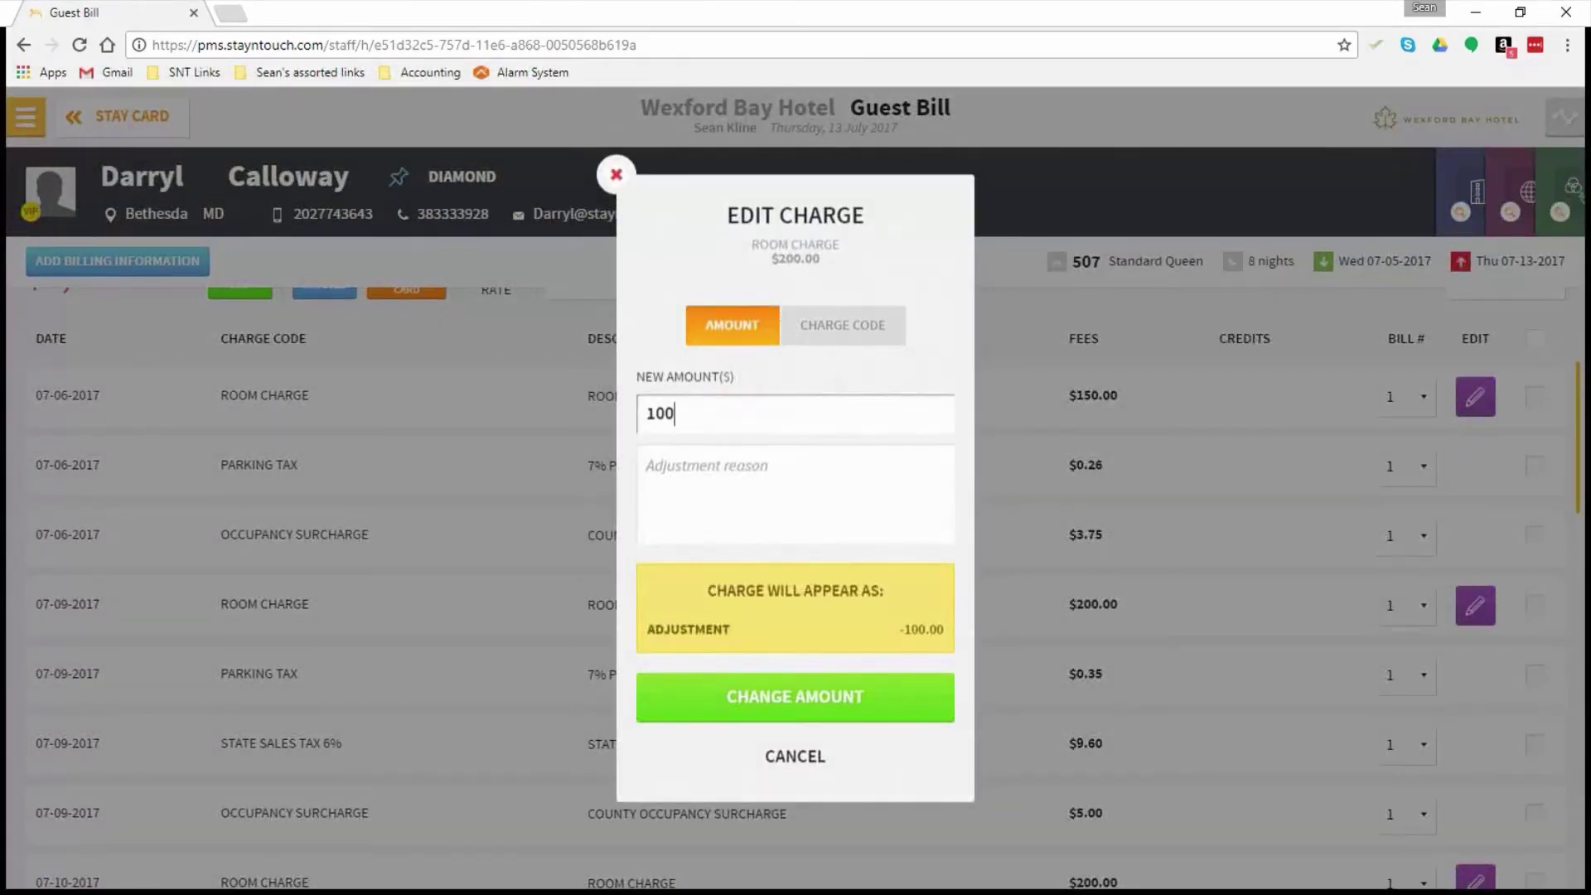
left_click(650, 465)
type("Guest Satsifaction")
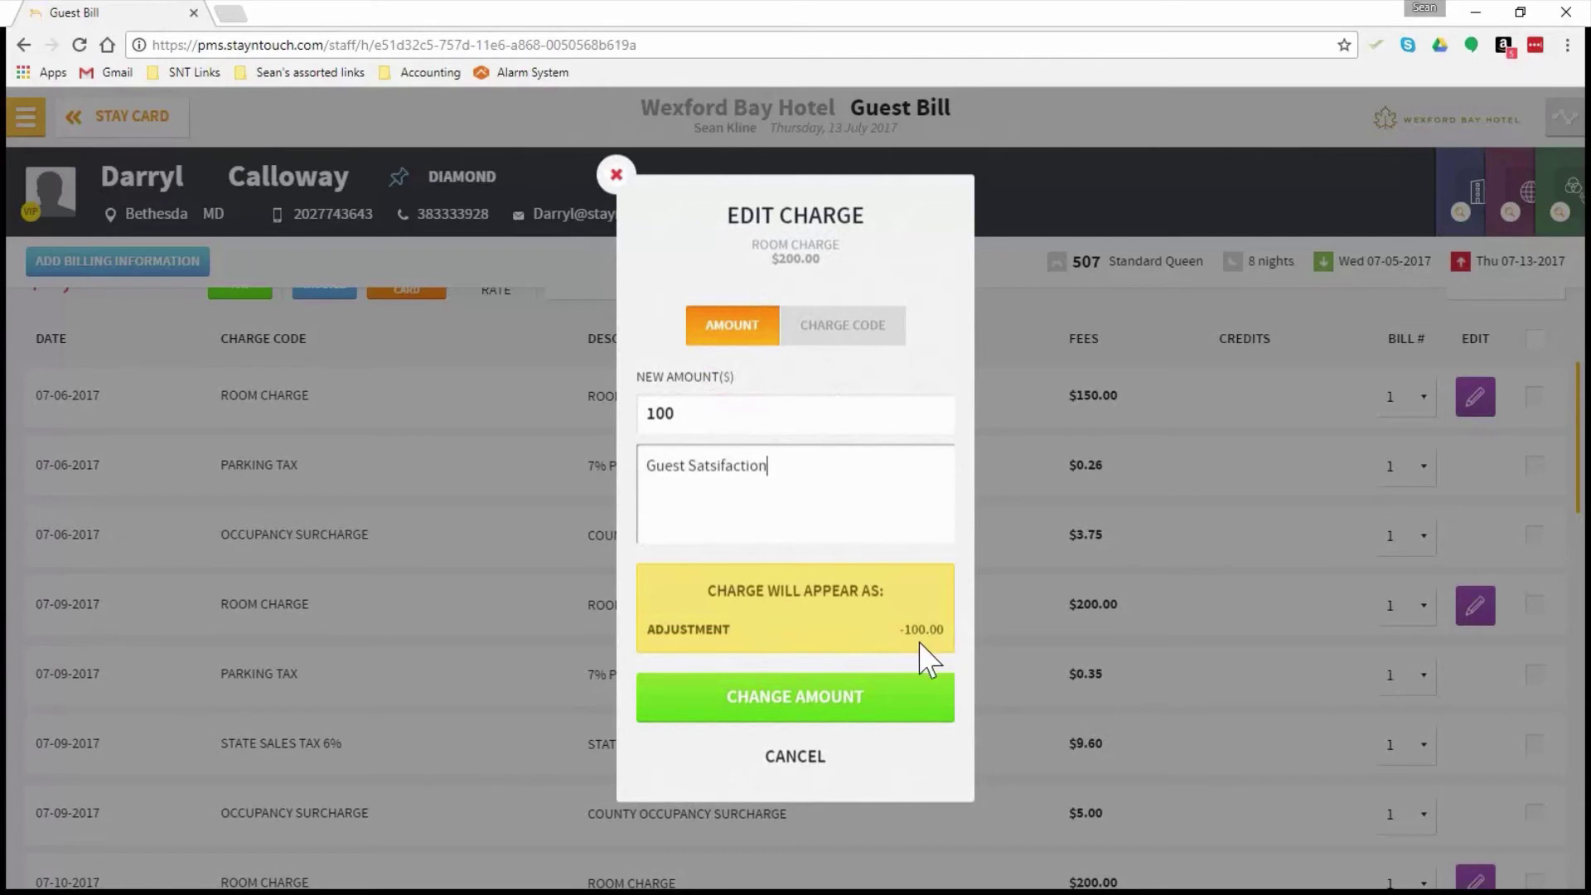
left_click(814, 704)
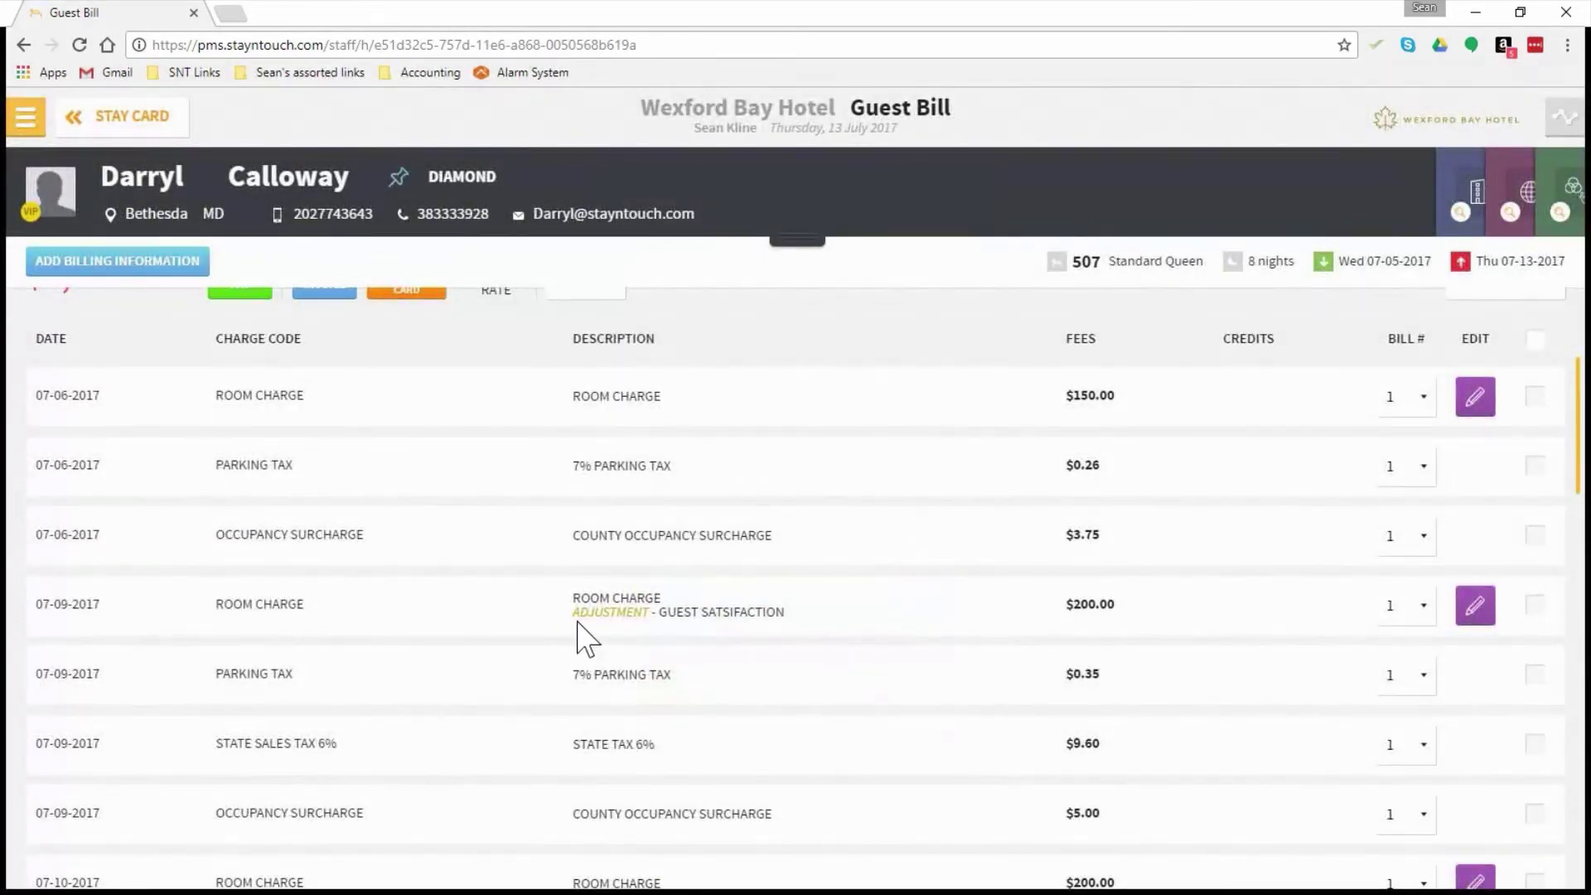
Step: Examine the posted room charge adjustment and its related tax lines near the end of the guest's bill
scroll(796, 580, "down", 1)
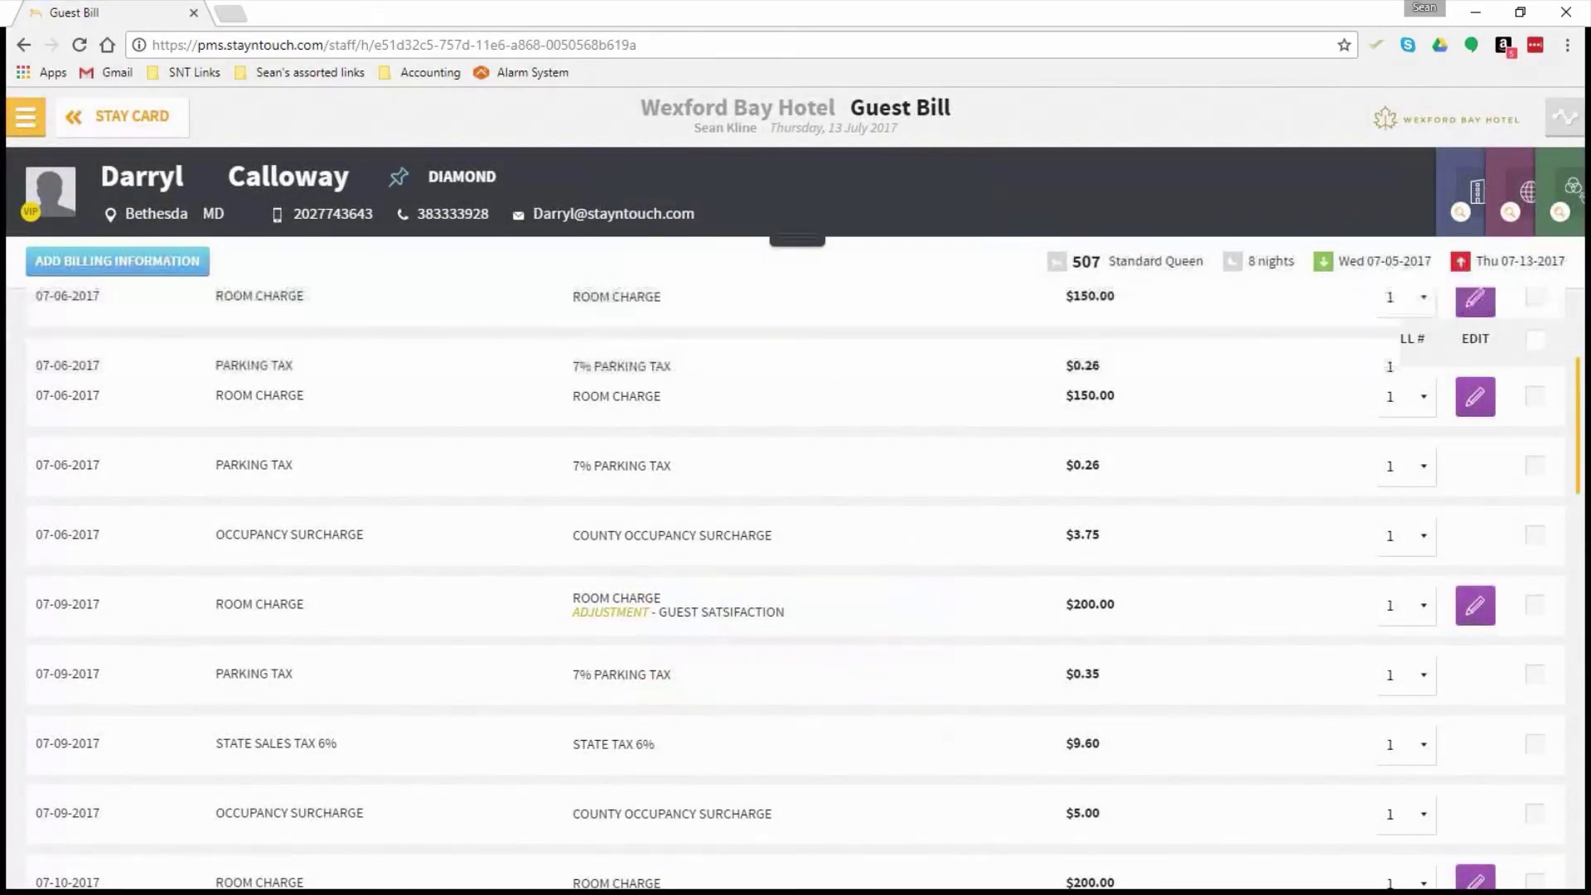
scroll(106, 671, "down", 15)
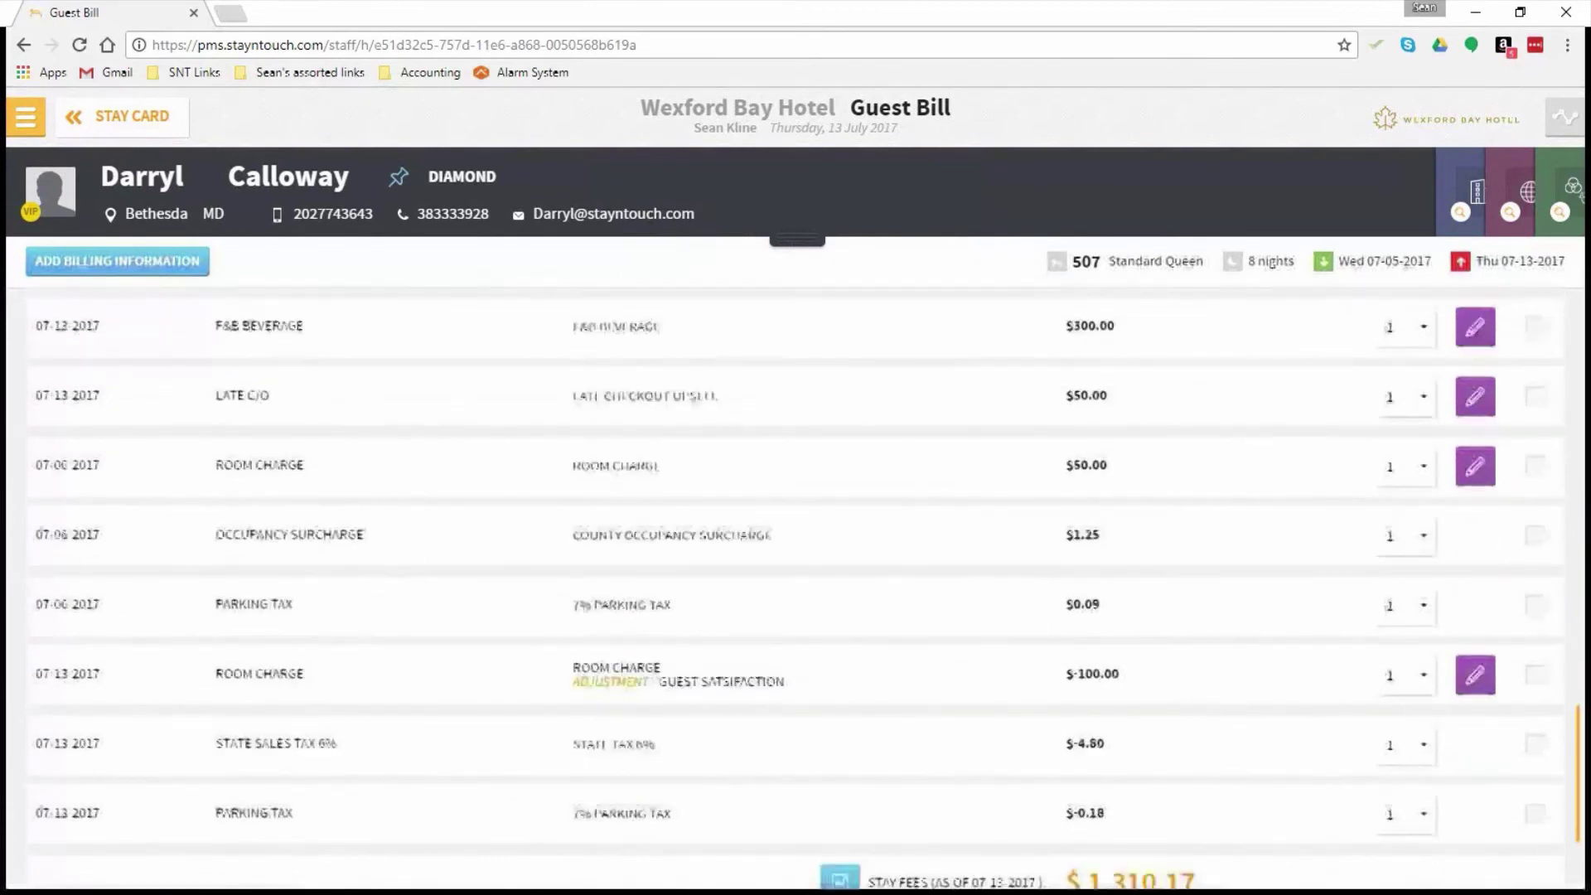
left_click_drag(33, 673, 93, 673)
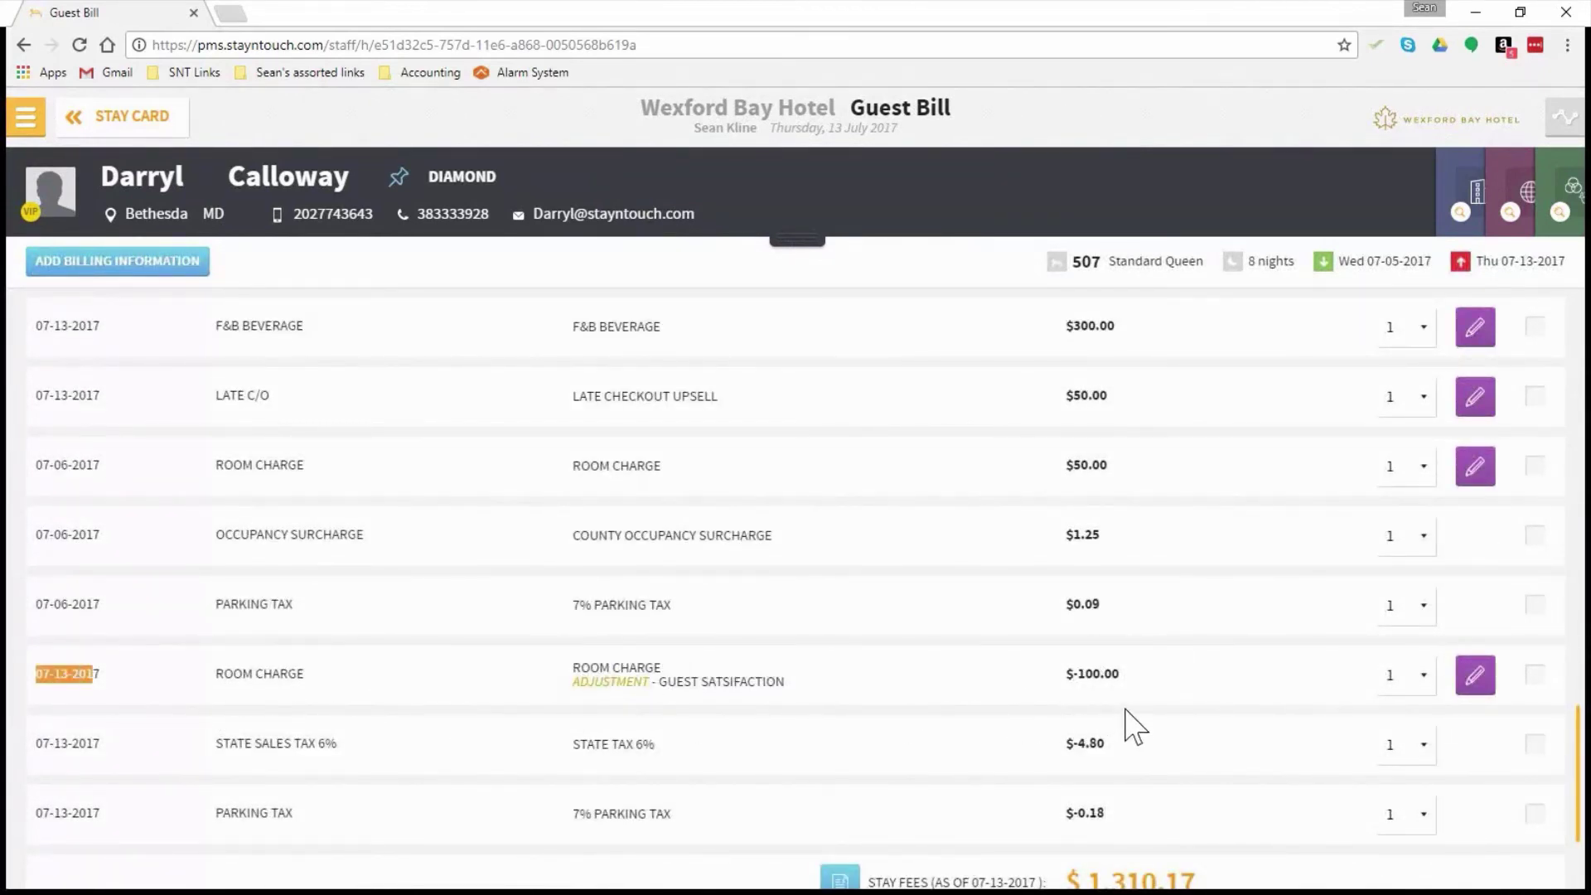
left_click(575, 683)
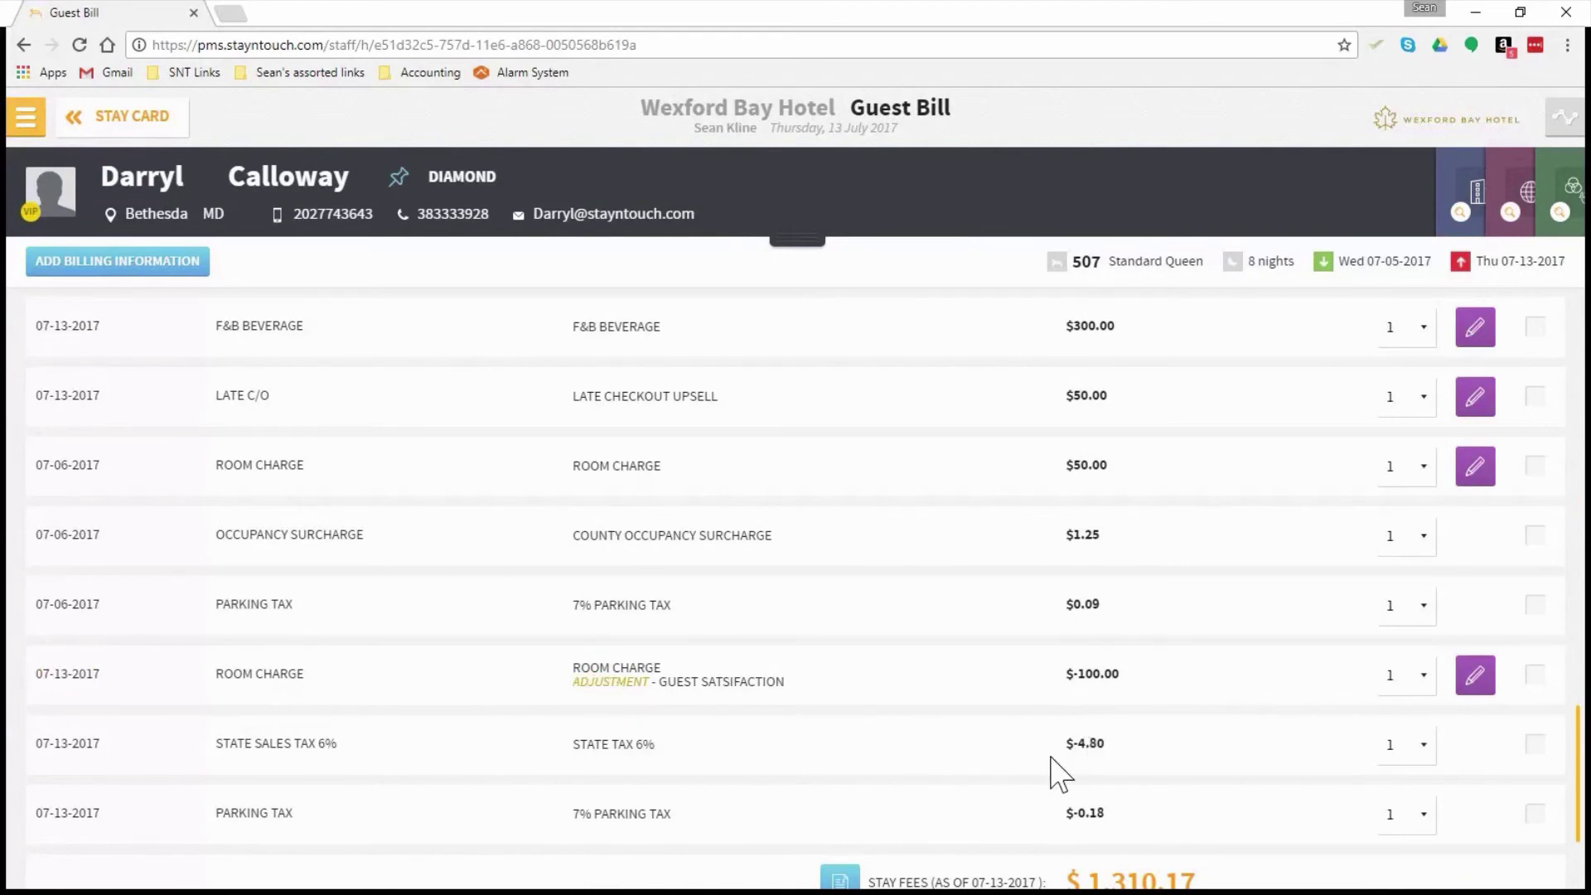
scroll(1053, 770, "down", 2)
scroll(1050, 779, "up", 3)
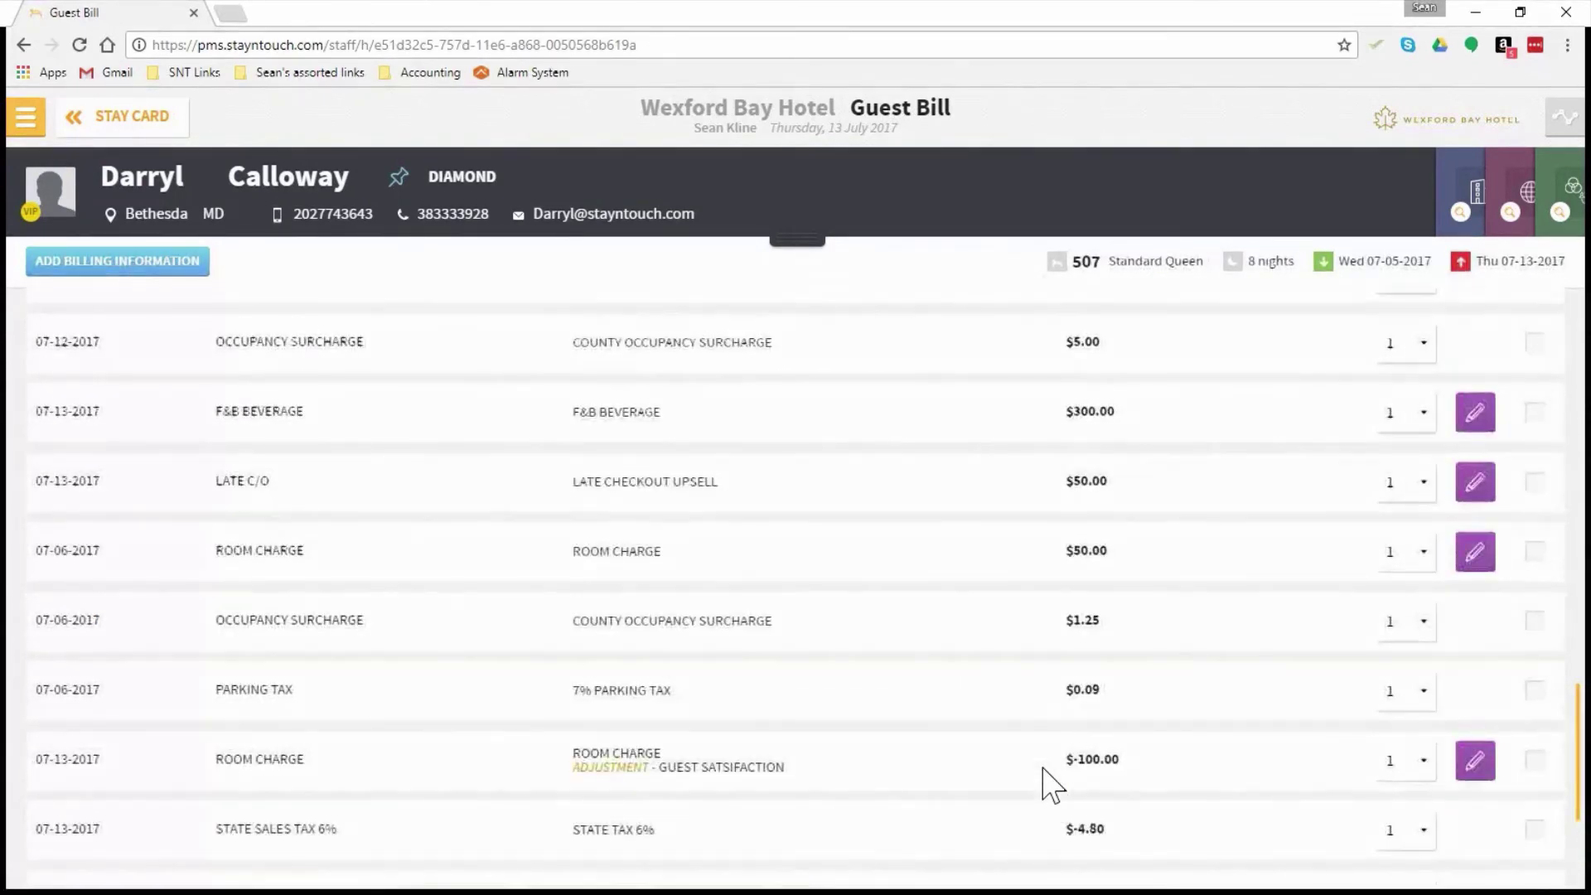
scroll(1052, 783, "down", 2)
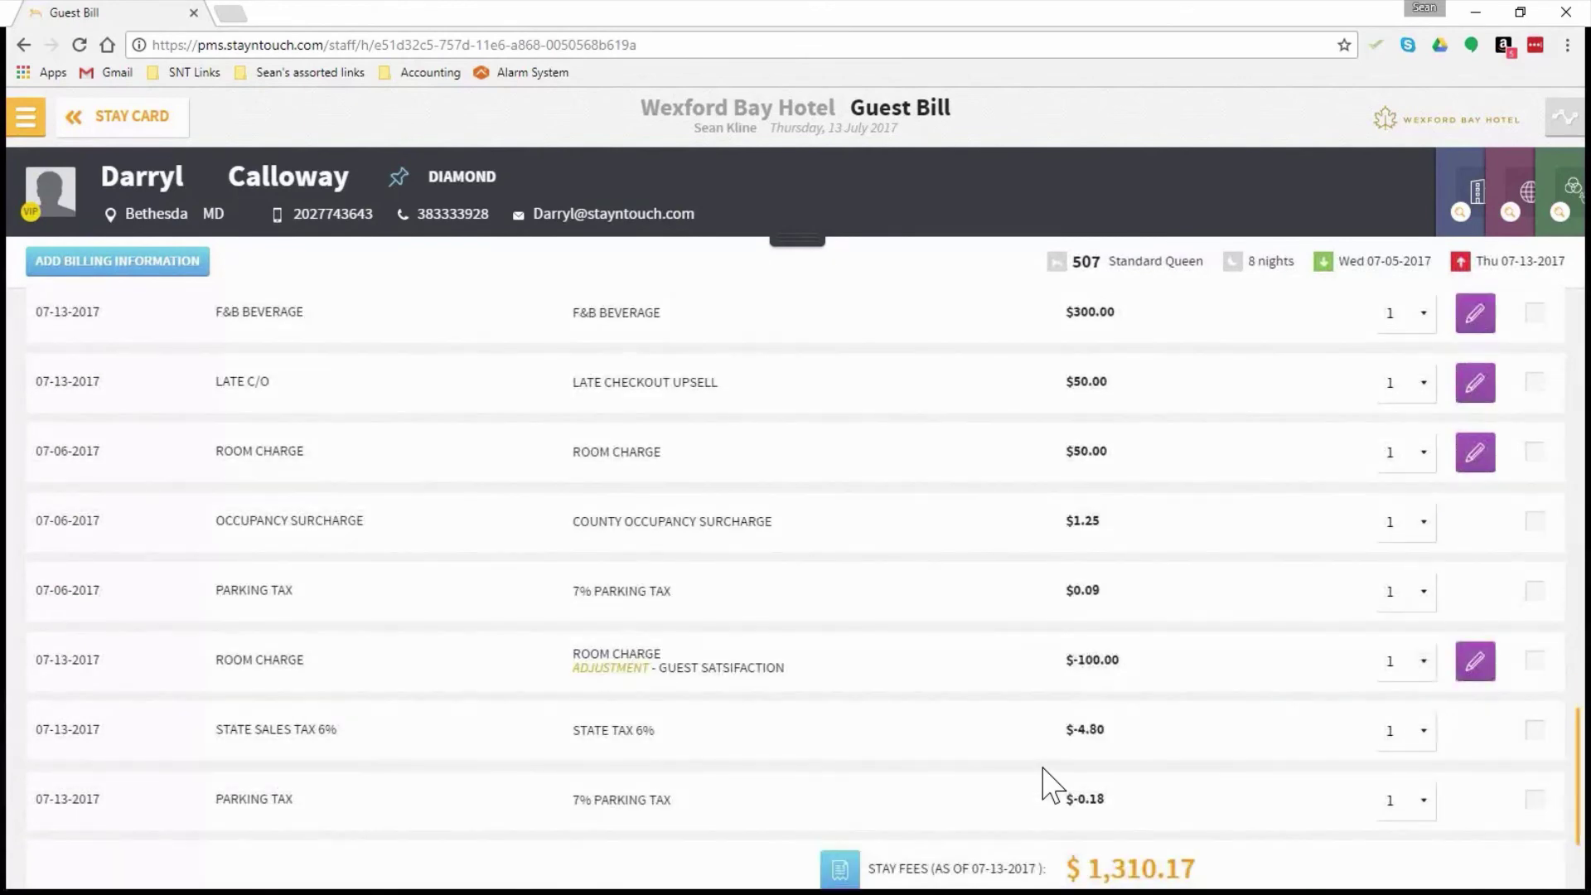
scroll(916, 610, "up", 2)
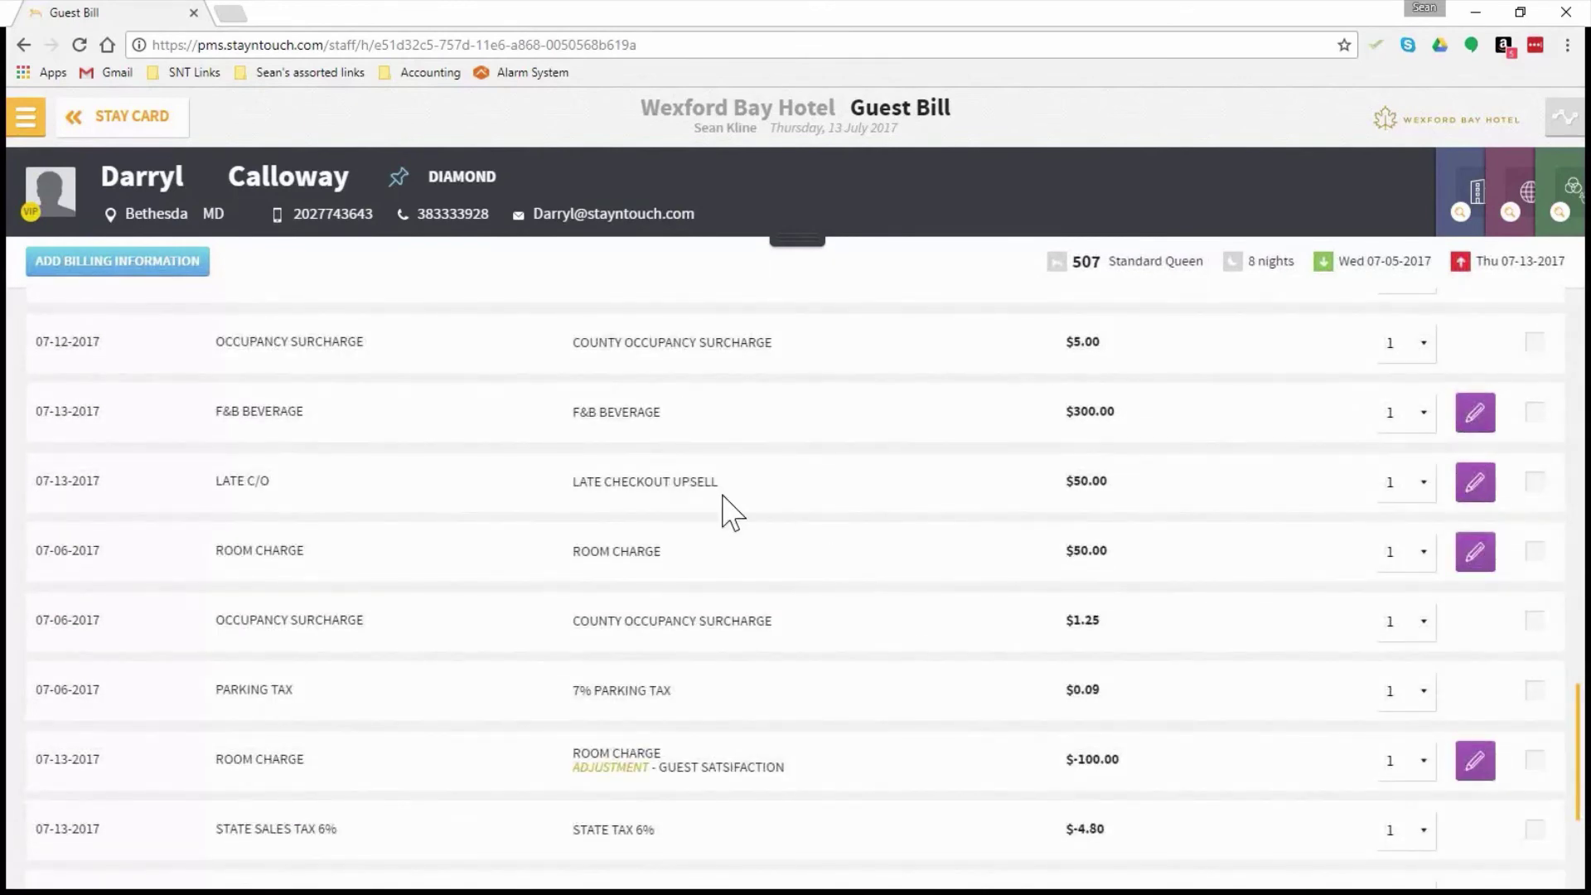
Step: Remove the 07-10-2017 room charge from the bill with the removal reason "Guest had water issues"
scroll(774, 508, "up", 5)
scroll(774, 508, "up", 7)
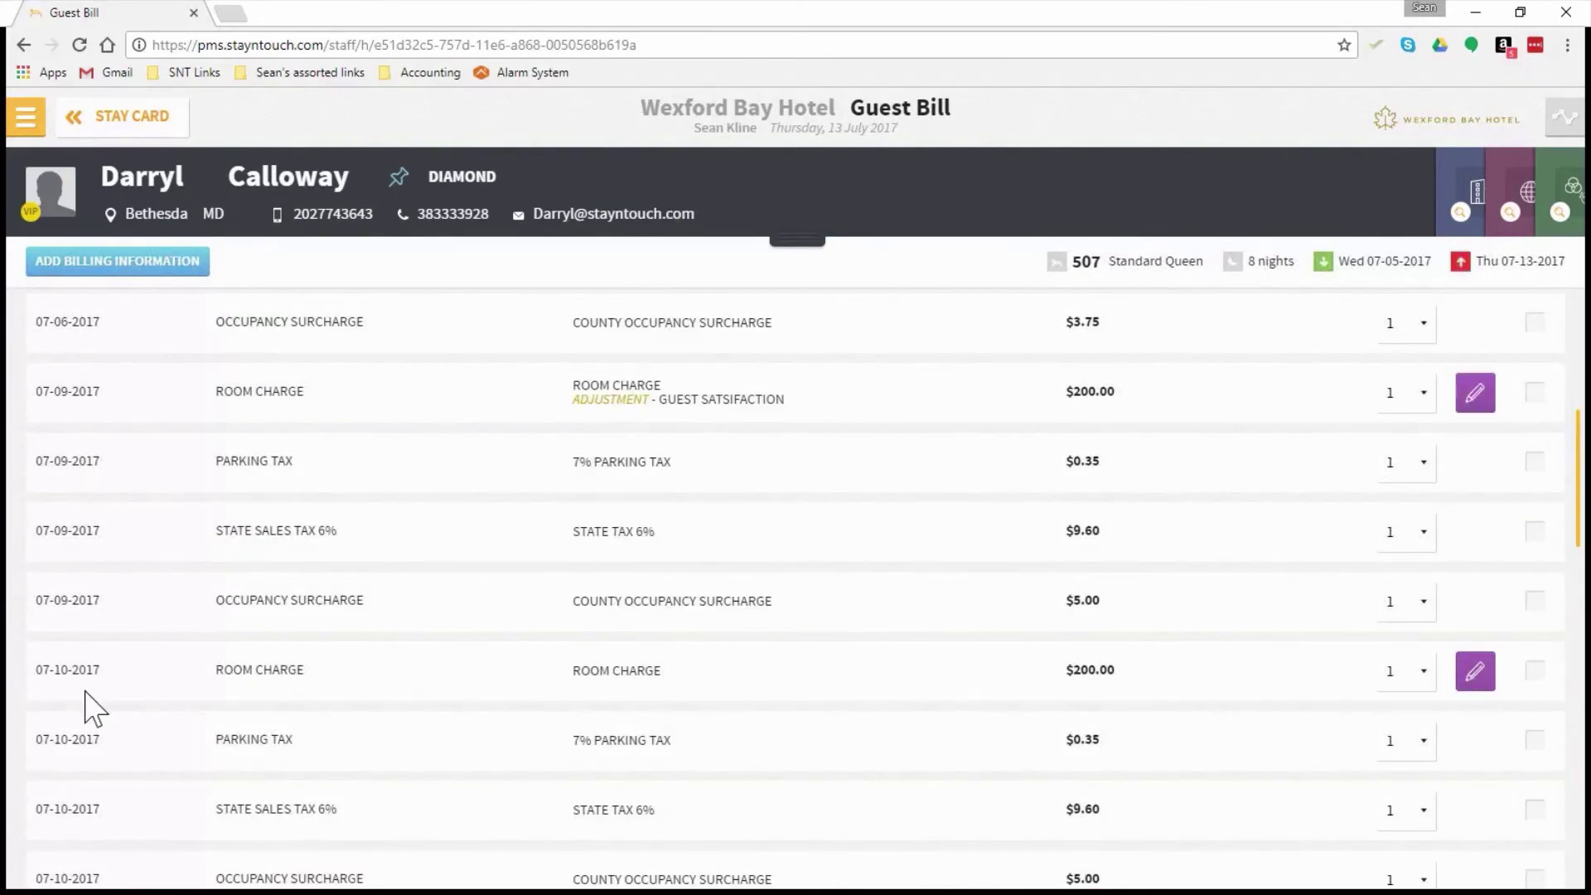
left_click(1474, 680)
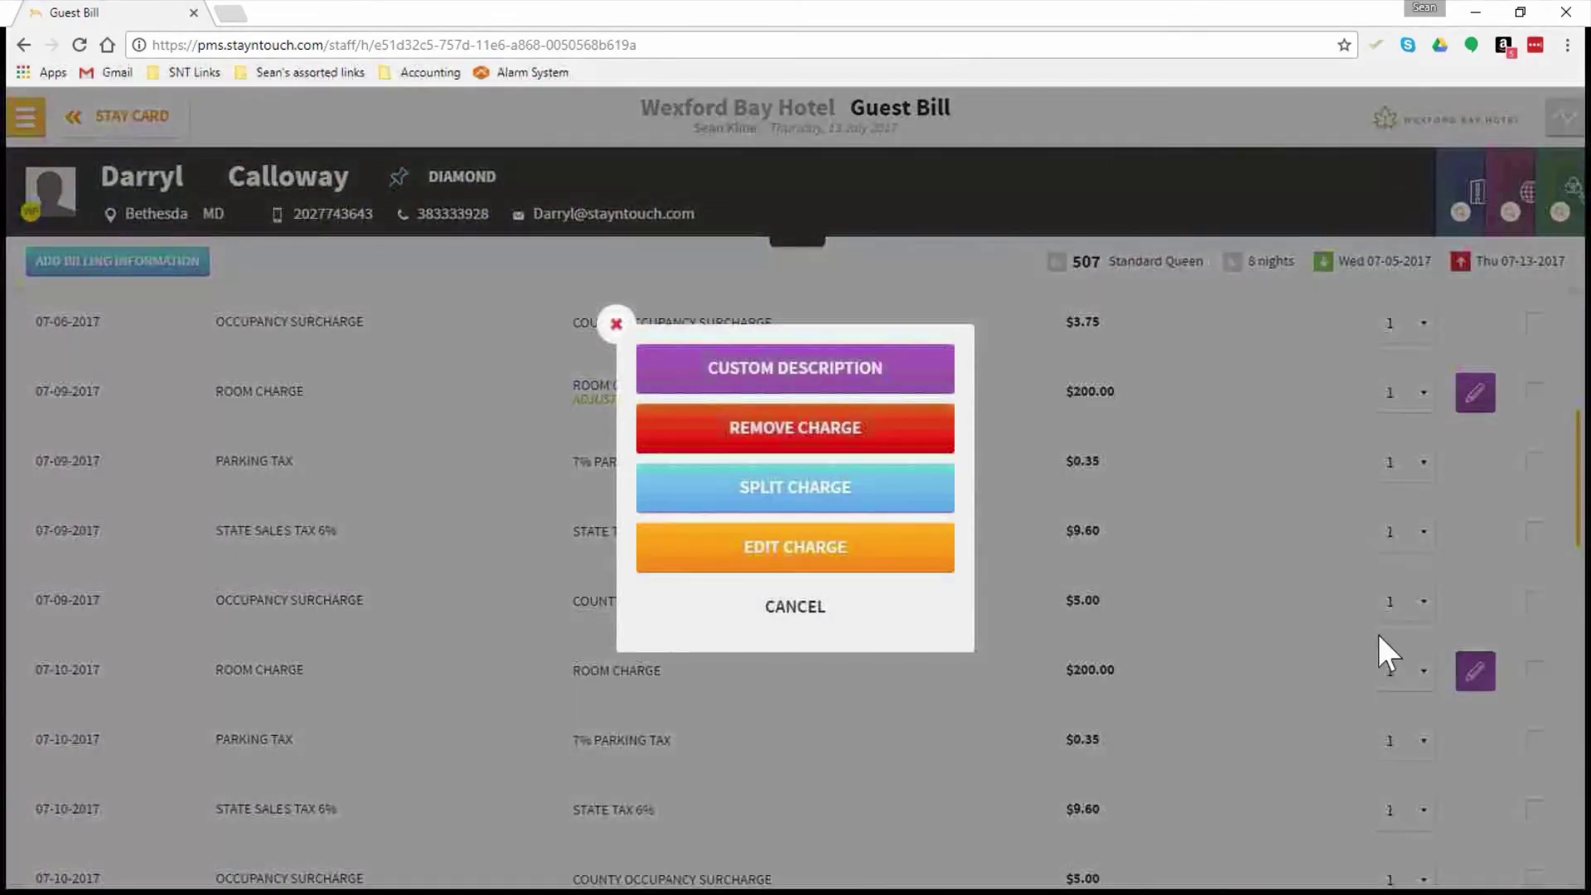
left_click(791, 429)
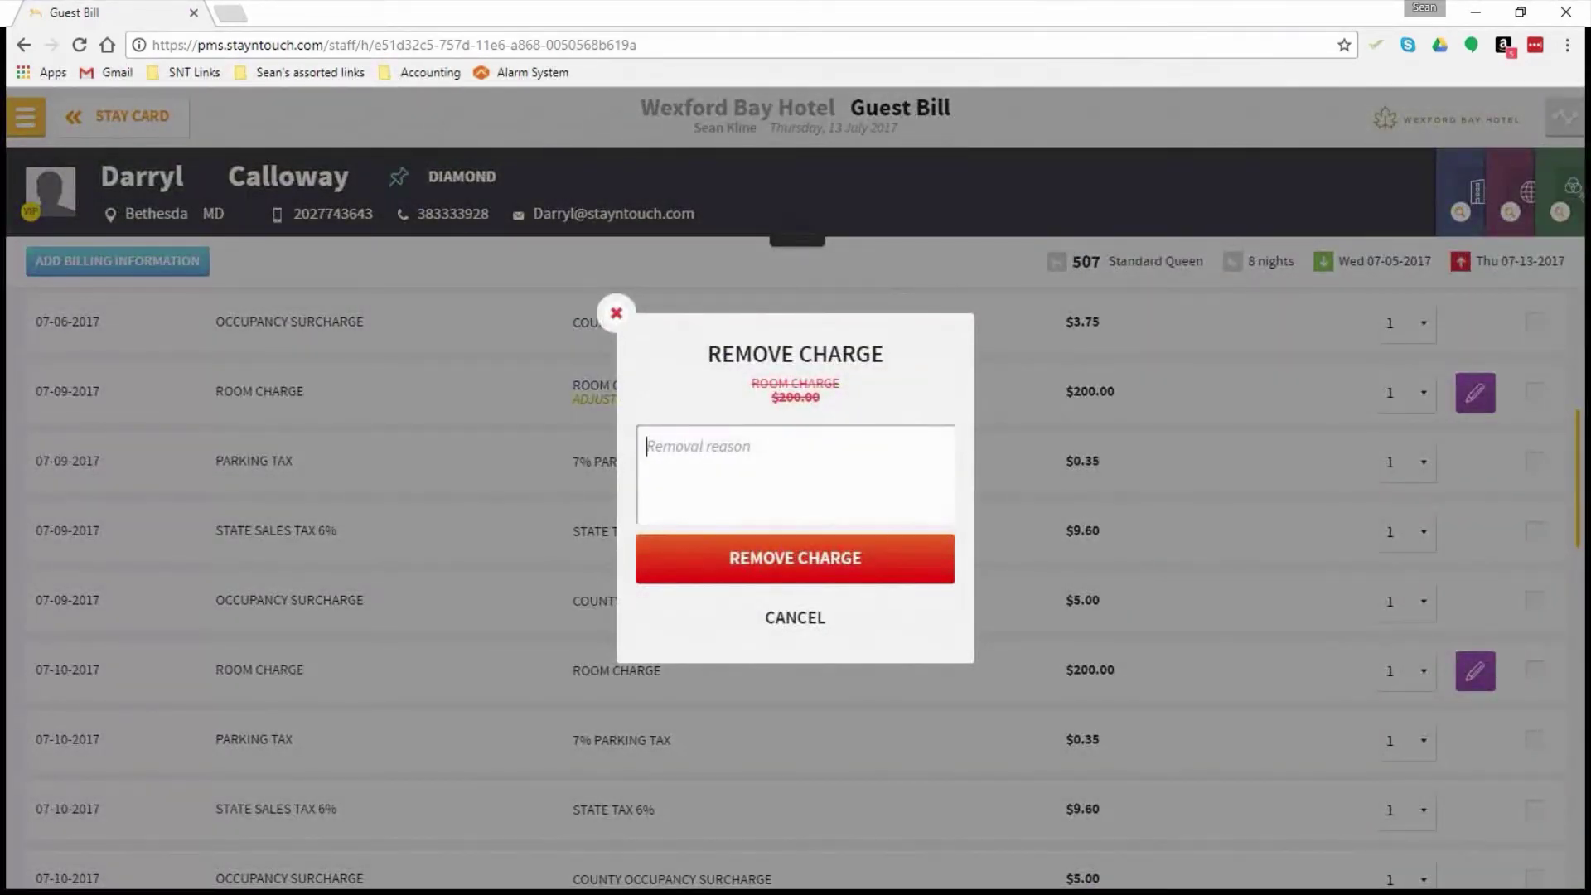
type("Gues")
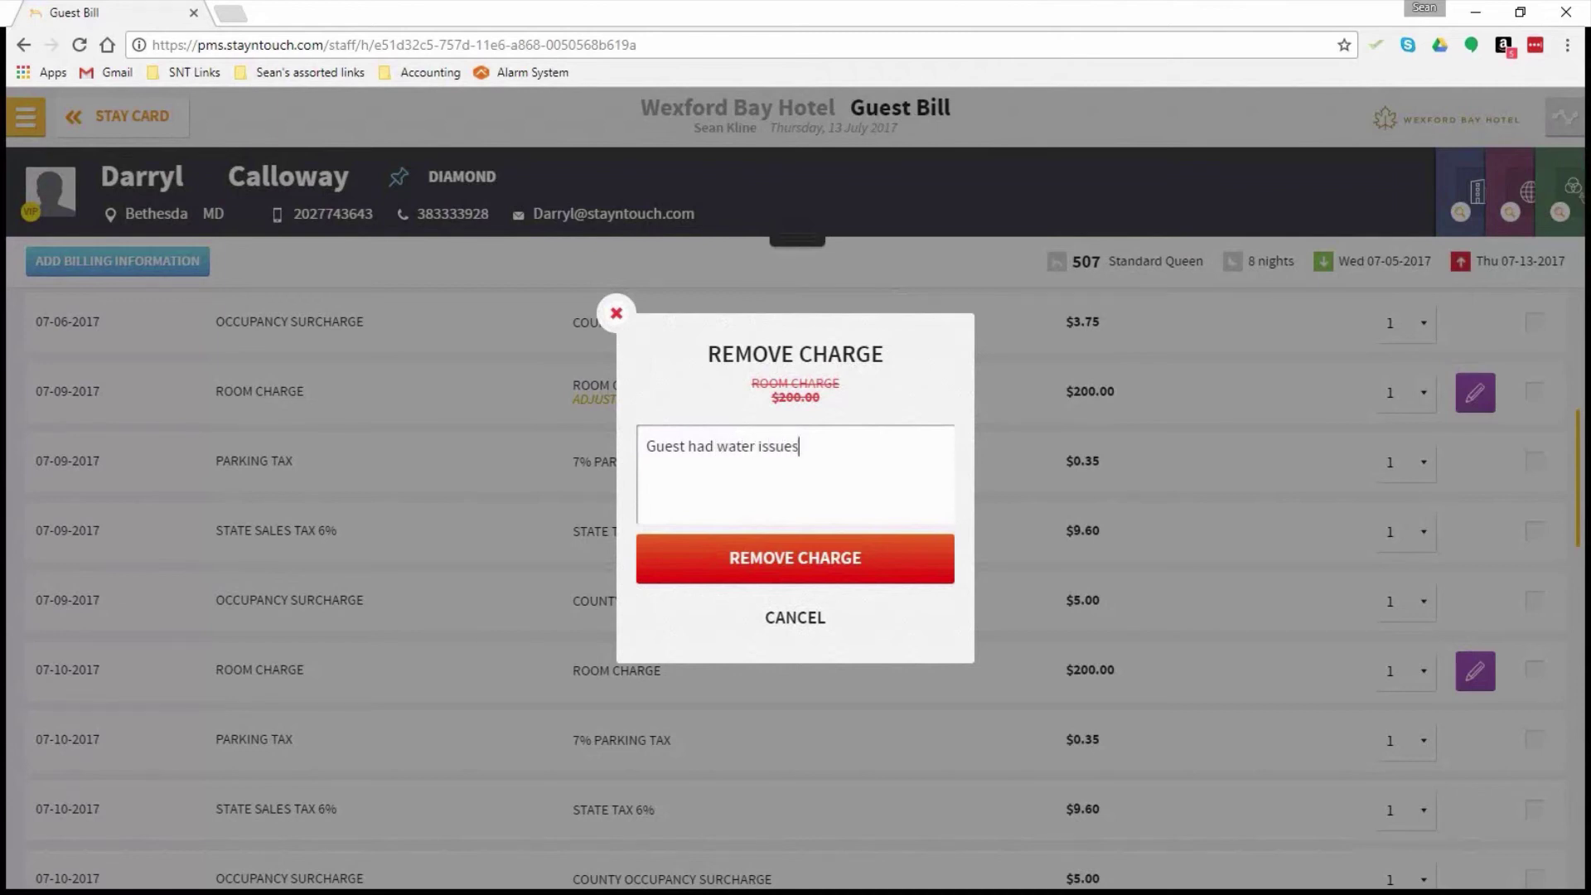
type("t had water issues")
left_click(793, 557)
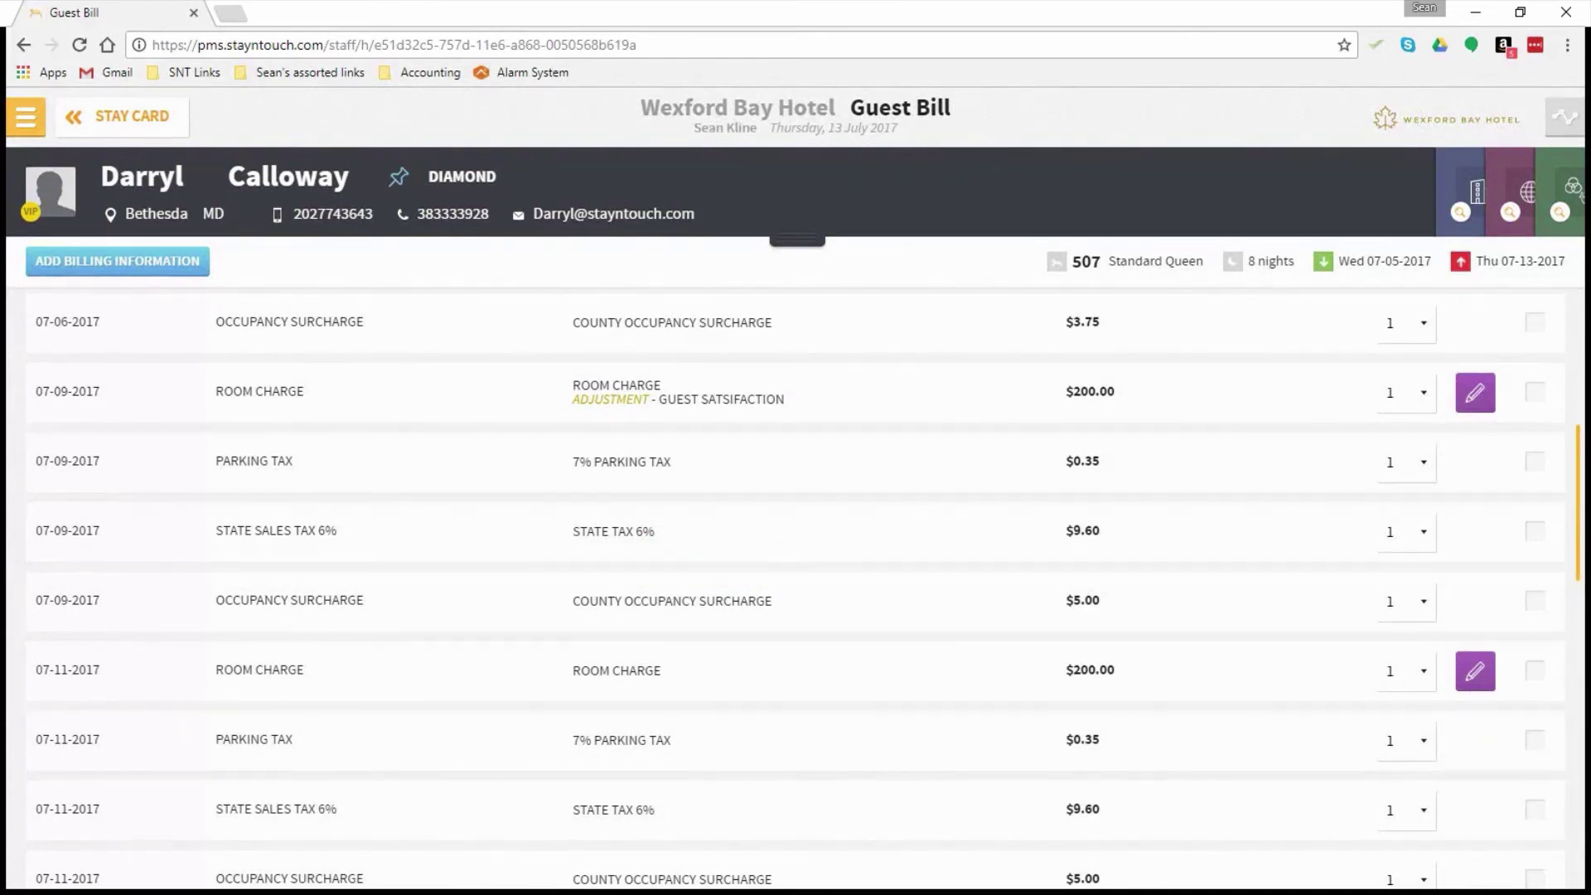
Step: Give the 07-13-2017 F&B Beverage charge the custom description "Coffee Shop" and save it
scroll(920, 617, "down", 5)
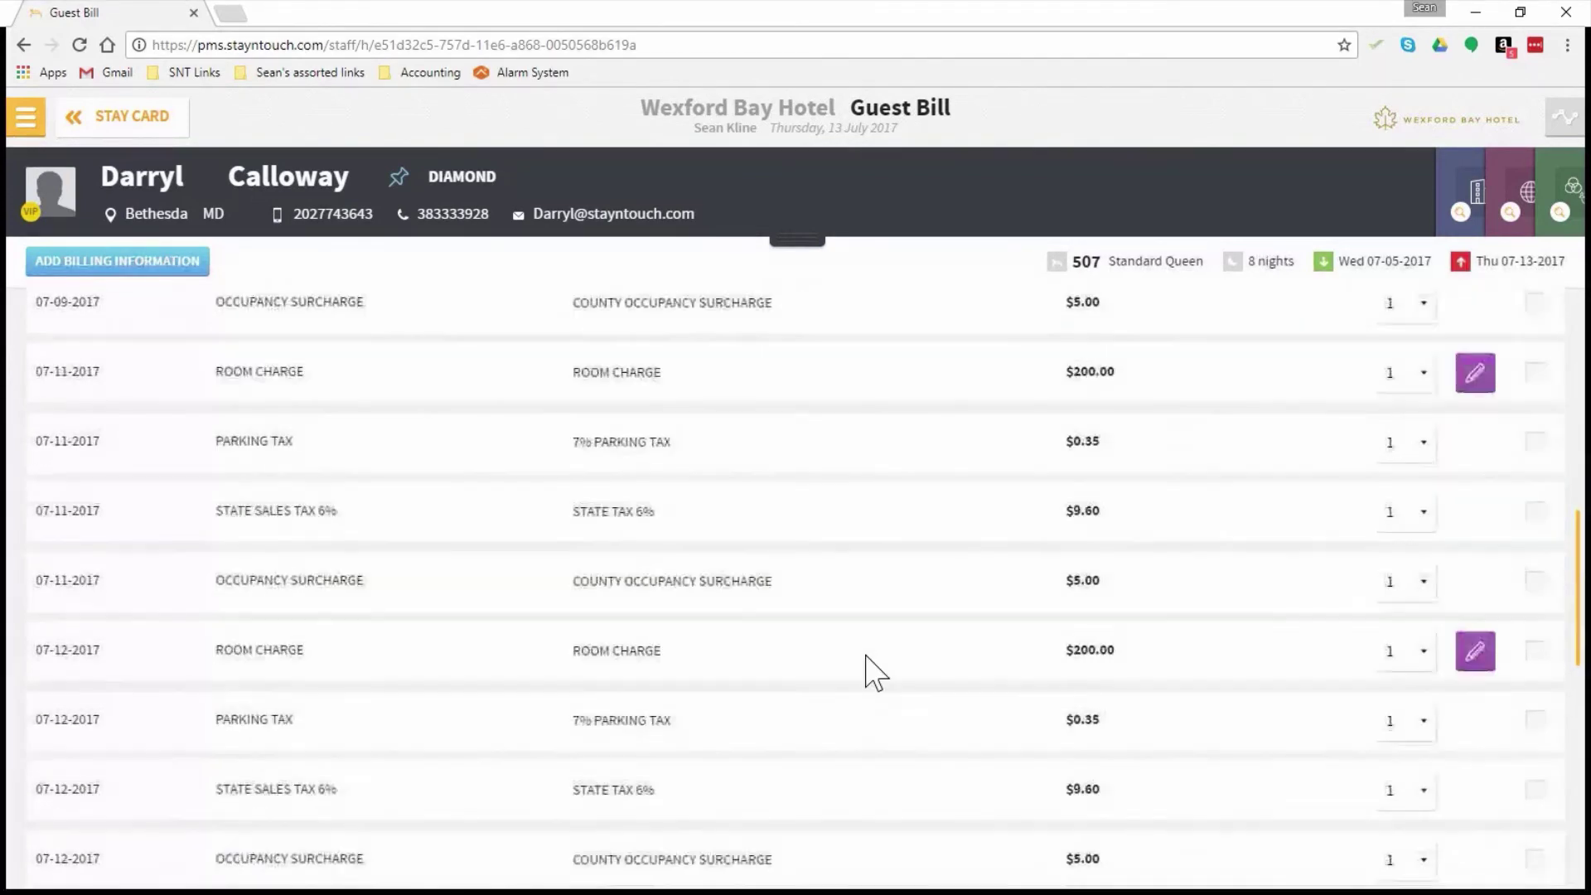
scroll(870, 671, "down", 3)
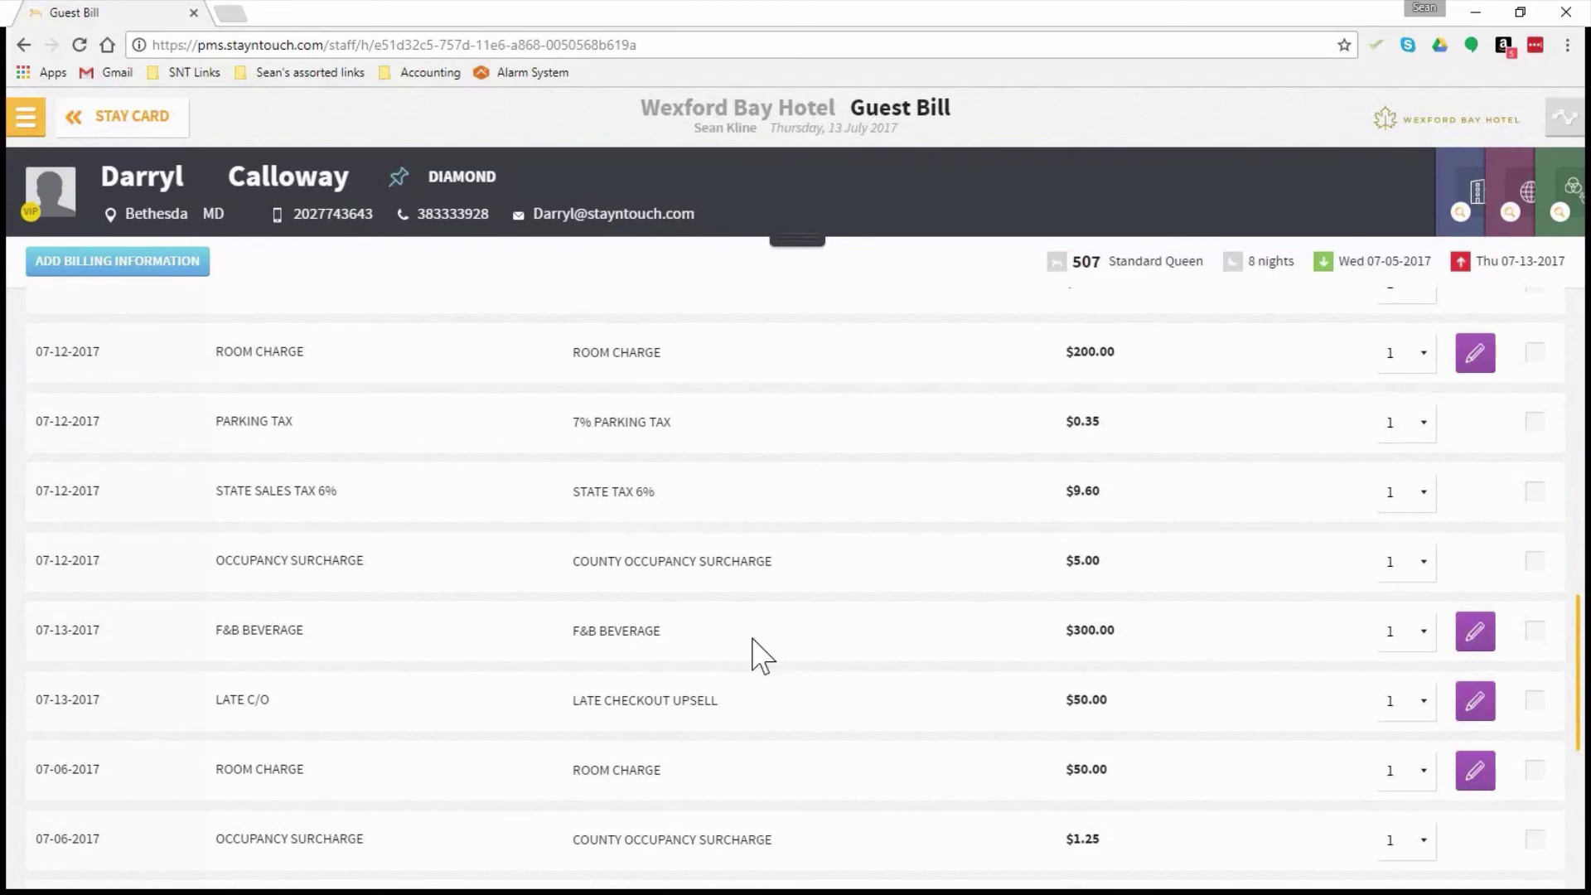
left_click(1475, 646)
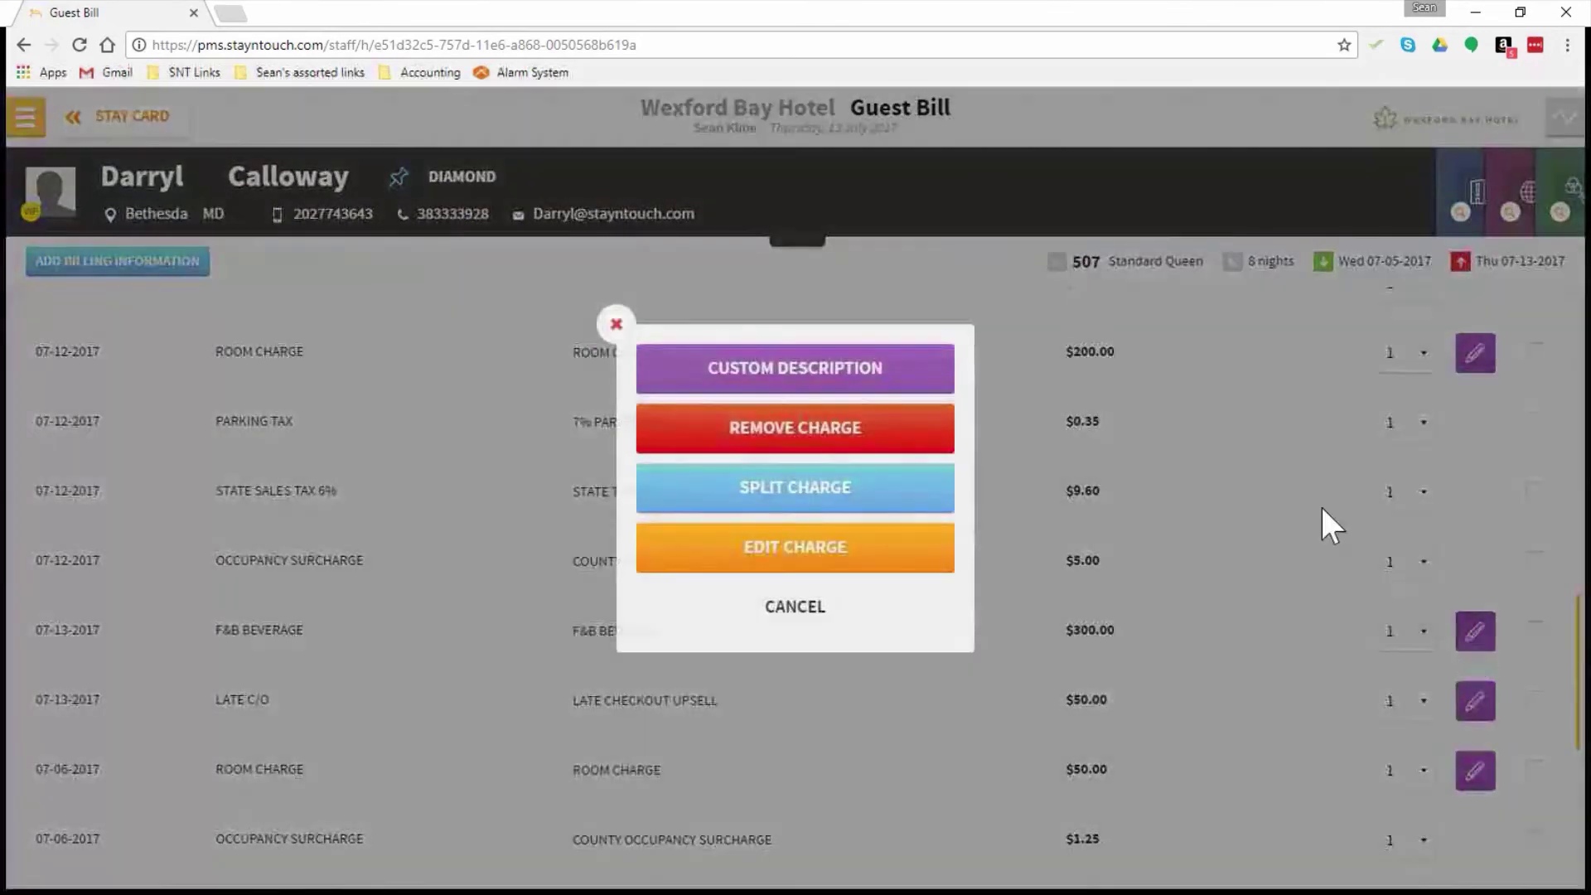
left_click(752, 380)
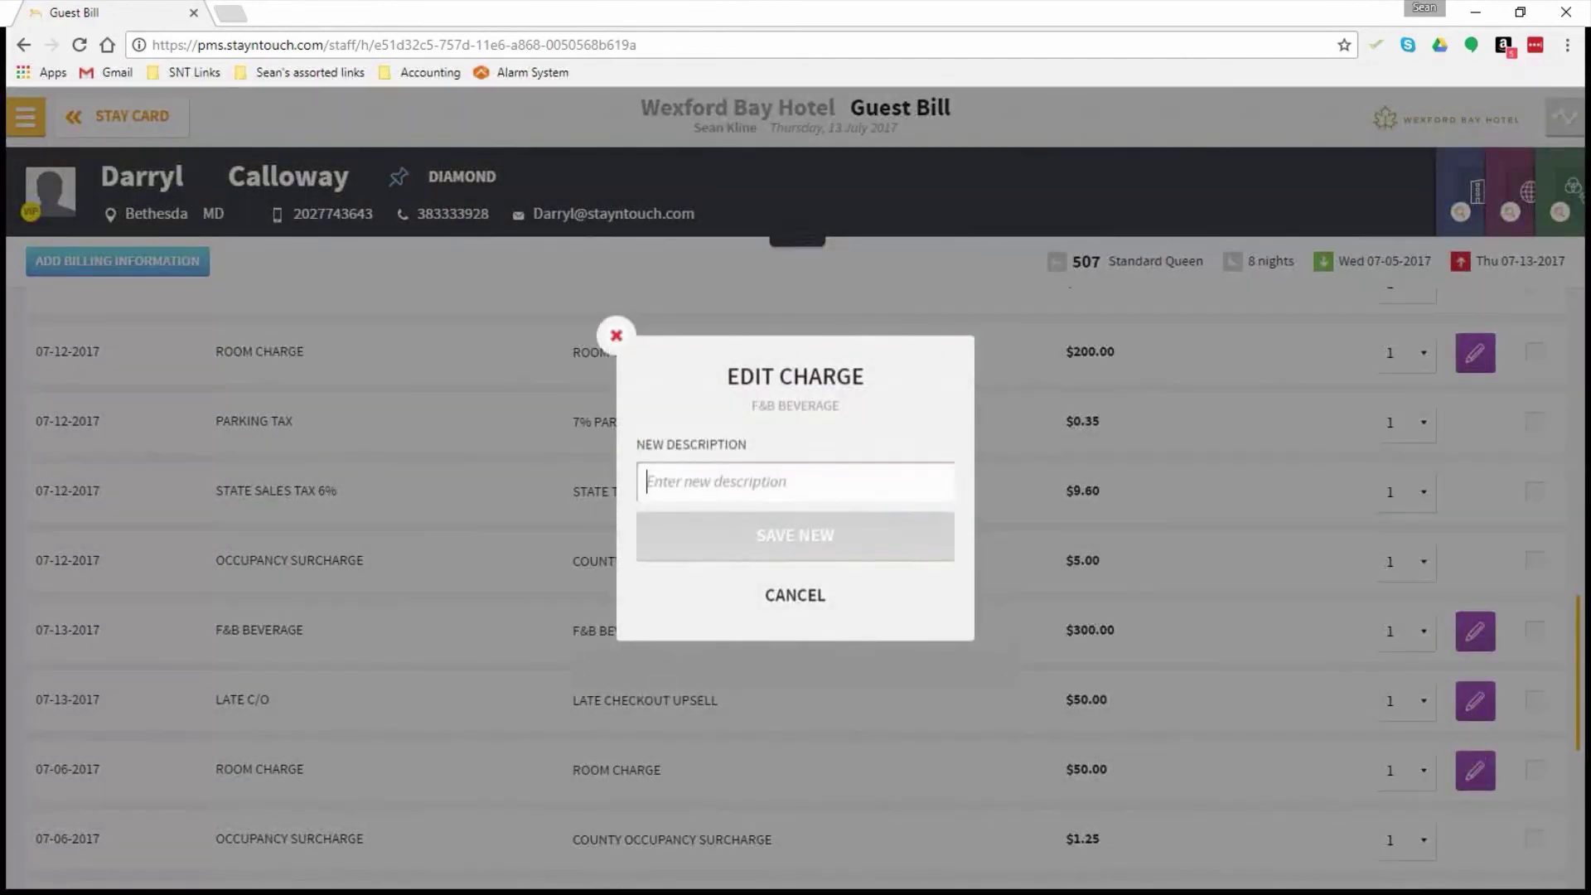
type("Coffee Shop")
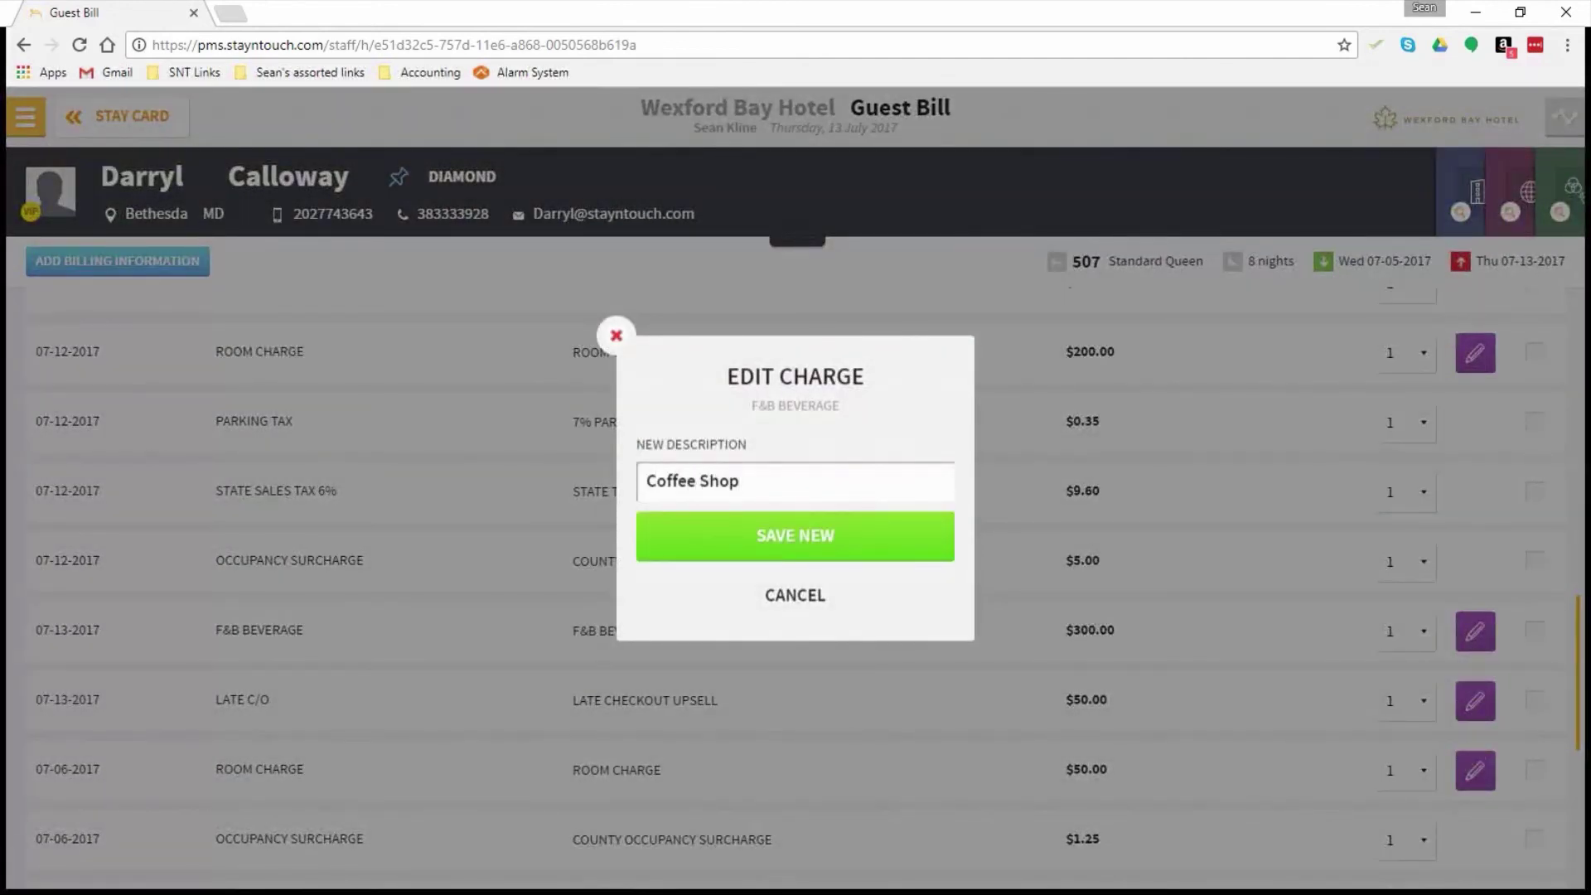
left_click(784, 530)
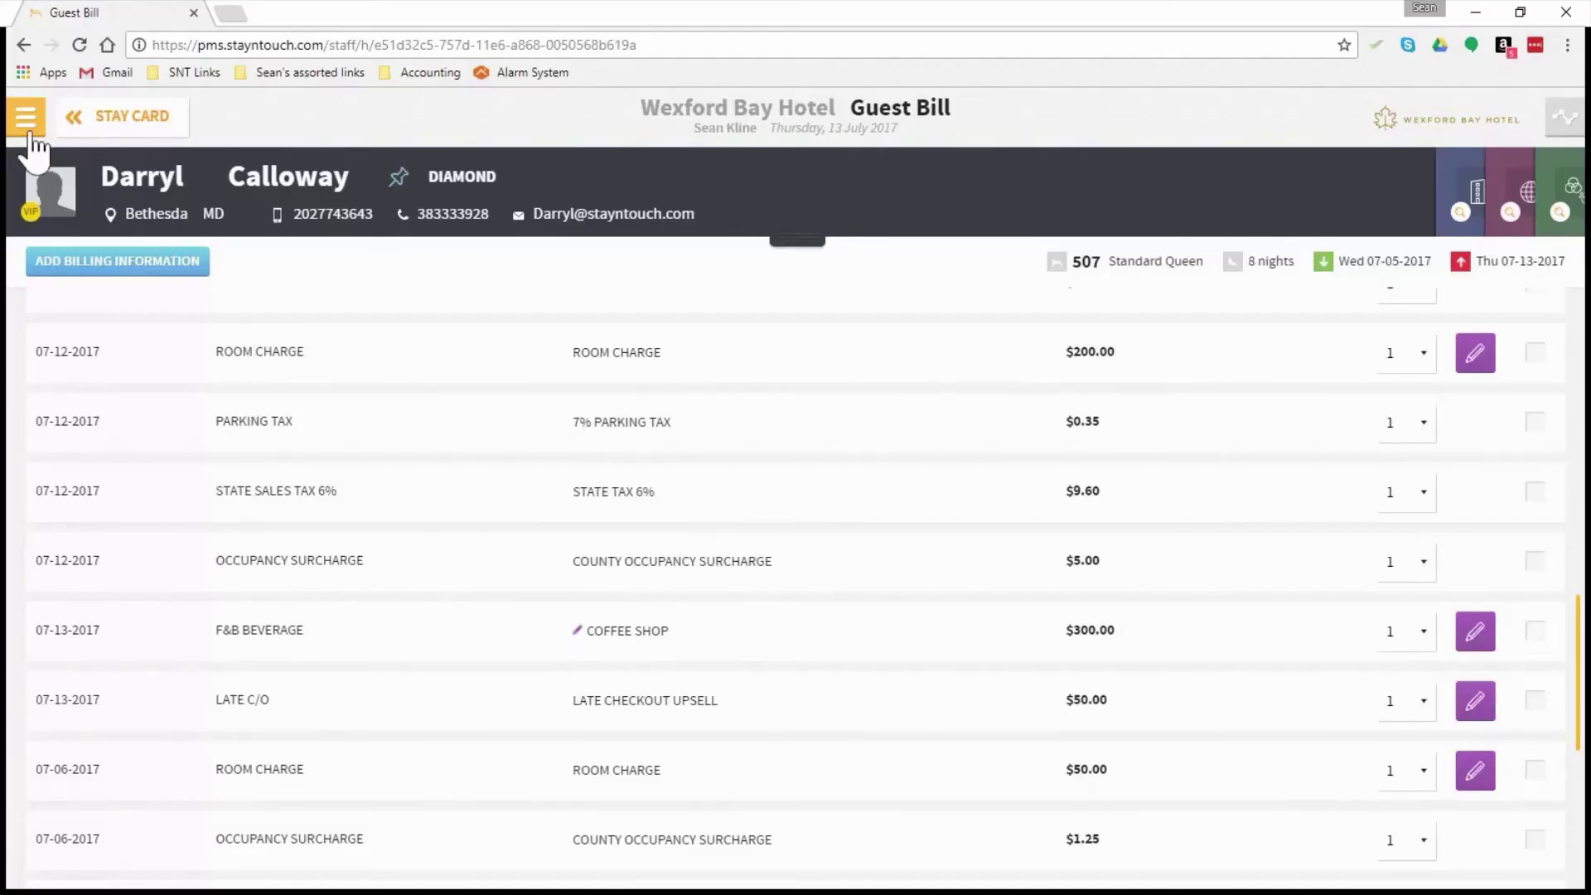
Step: Open the financial Journal for 13 July 2017 and expand the Room charge group in its revenue breakdown
left_click(28, 117)
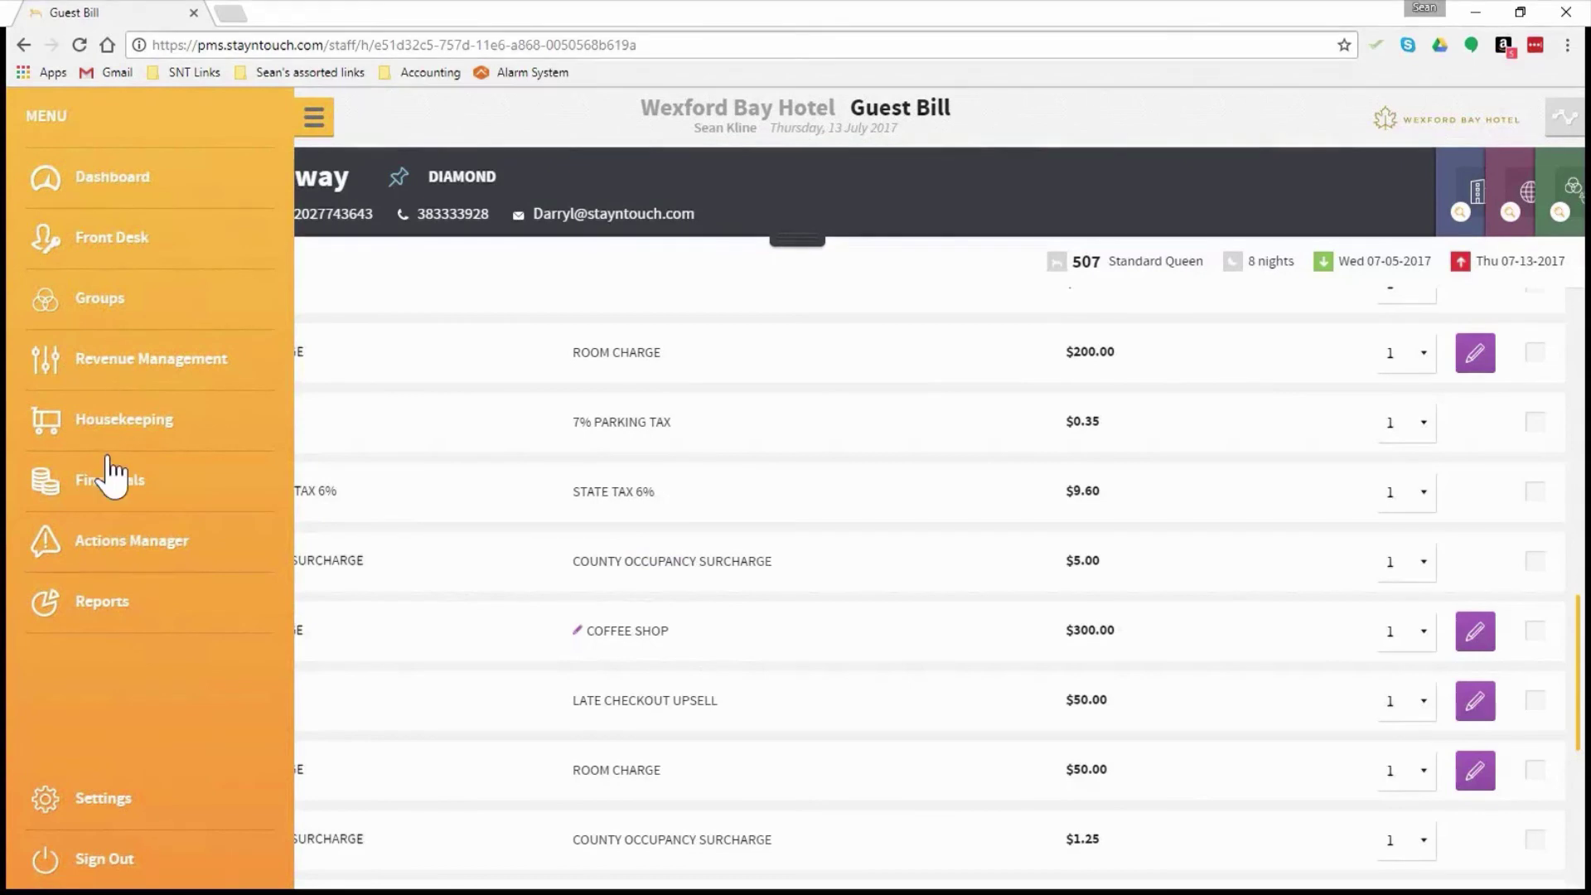
left_click(108, 484)
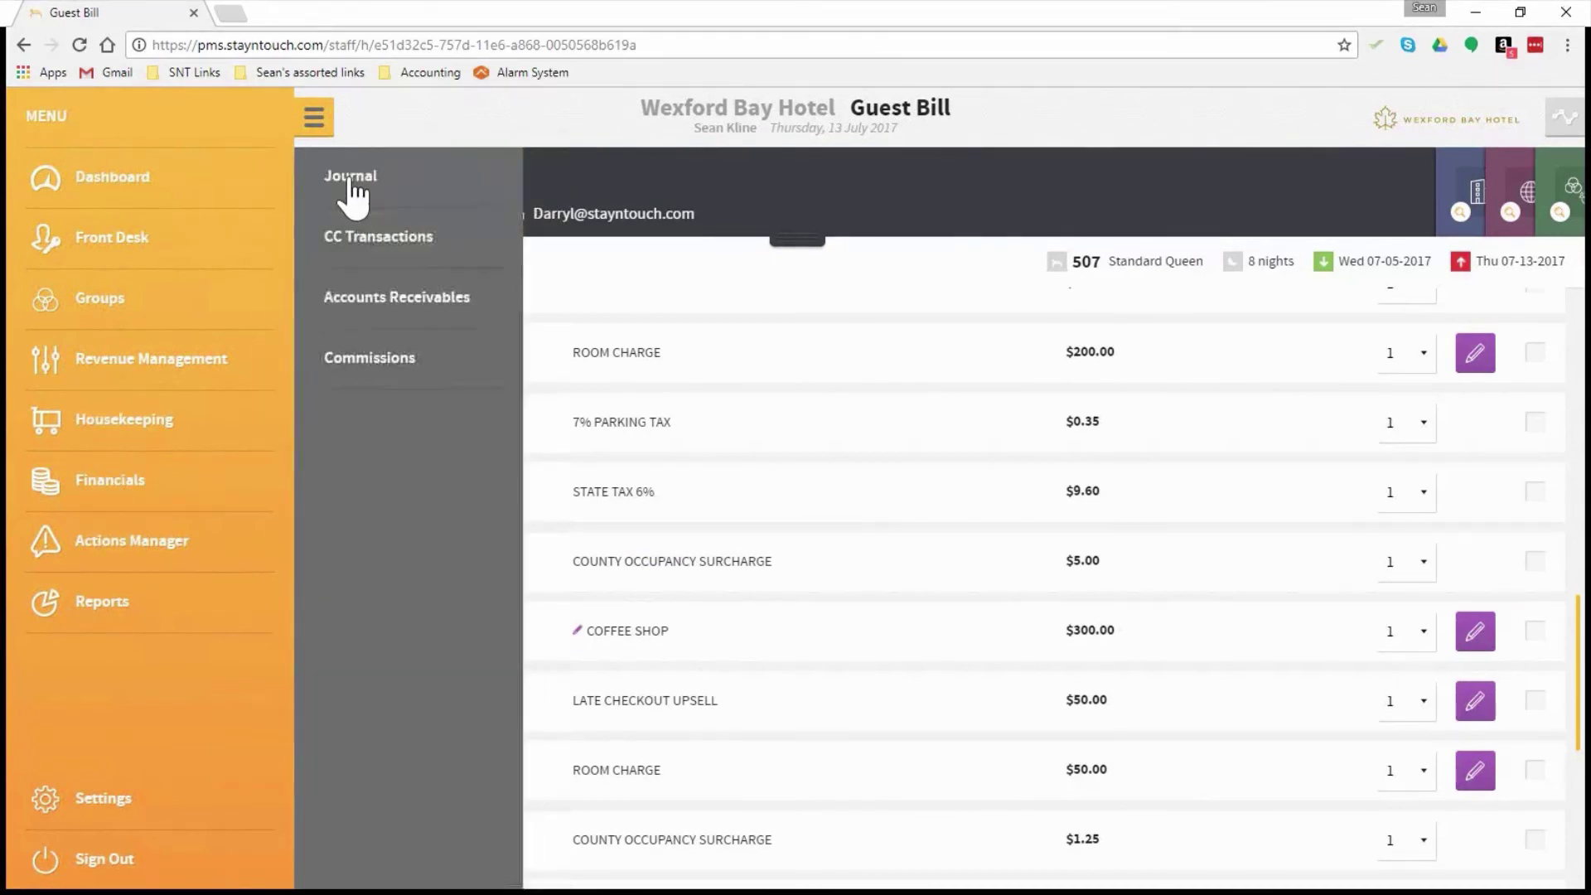
left_click(350, 178)
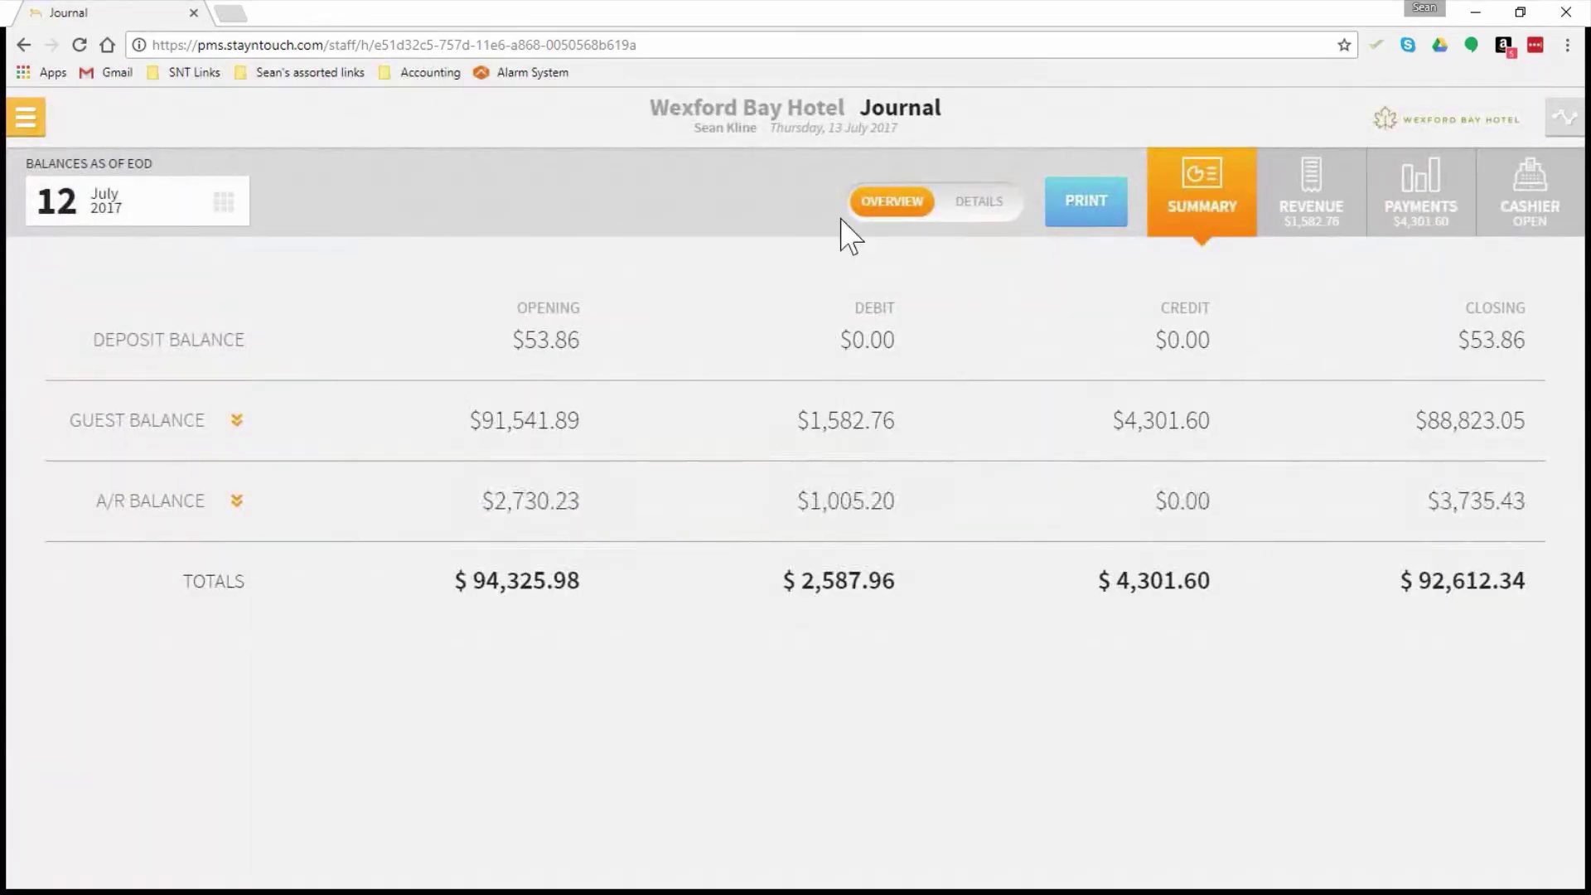
left_click(224, 201)
left_click(860, 498)
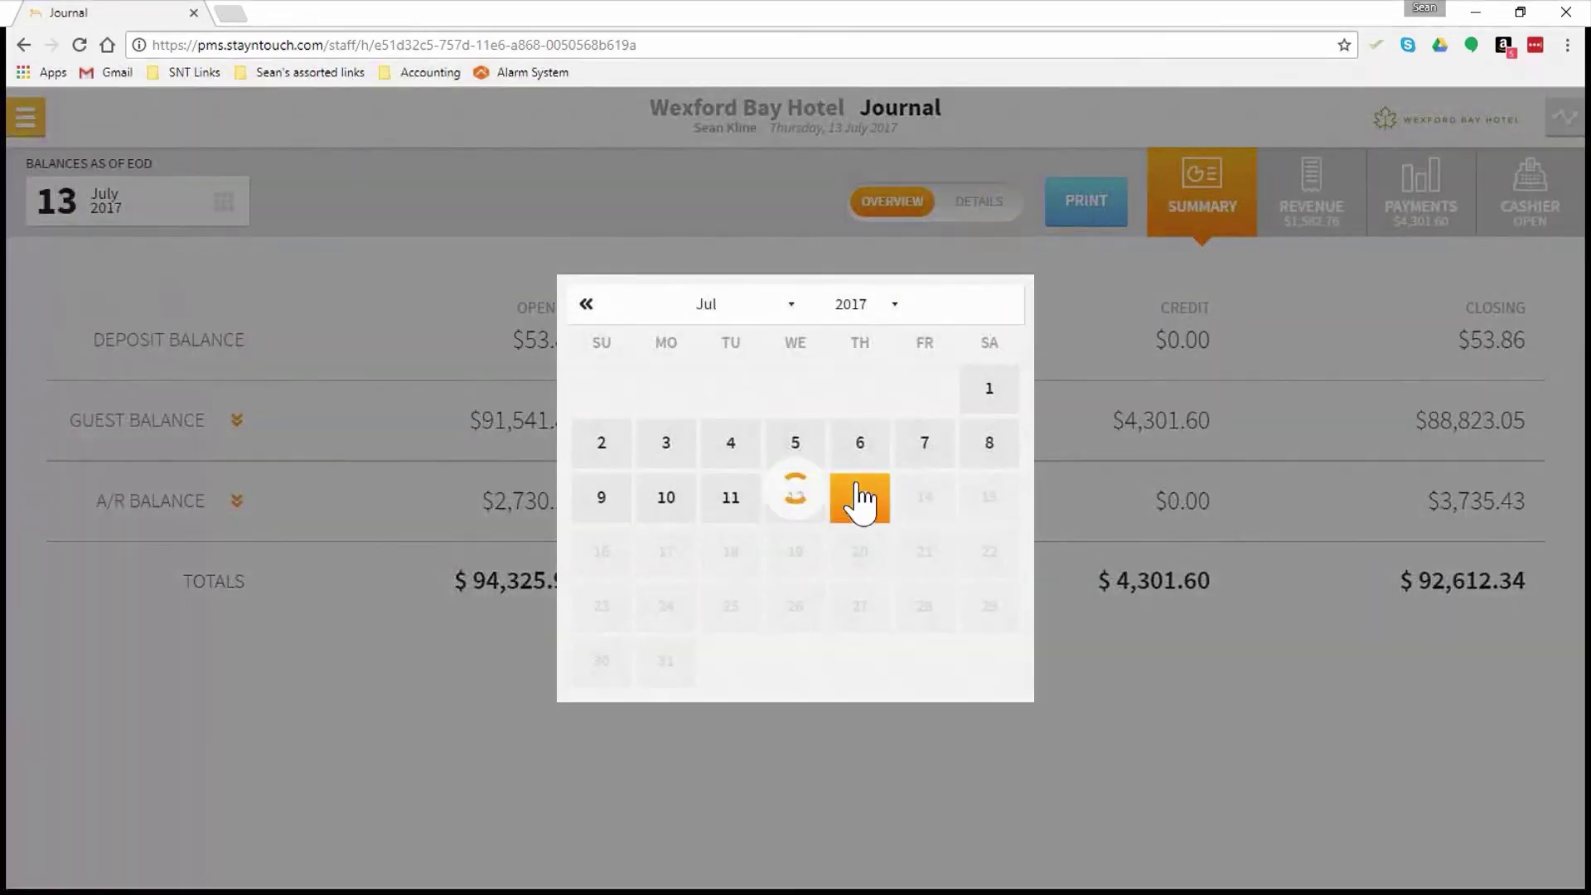
left_click(1310, 207)
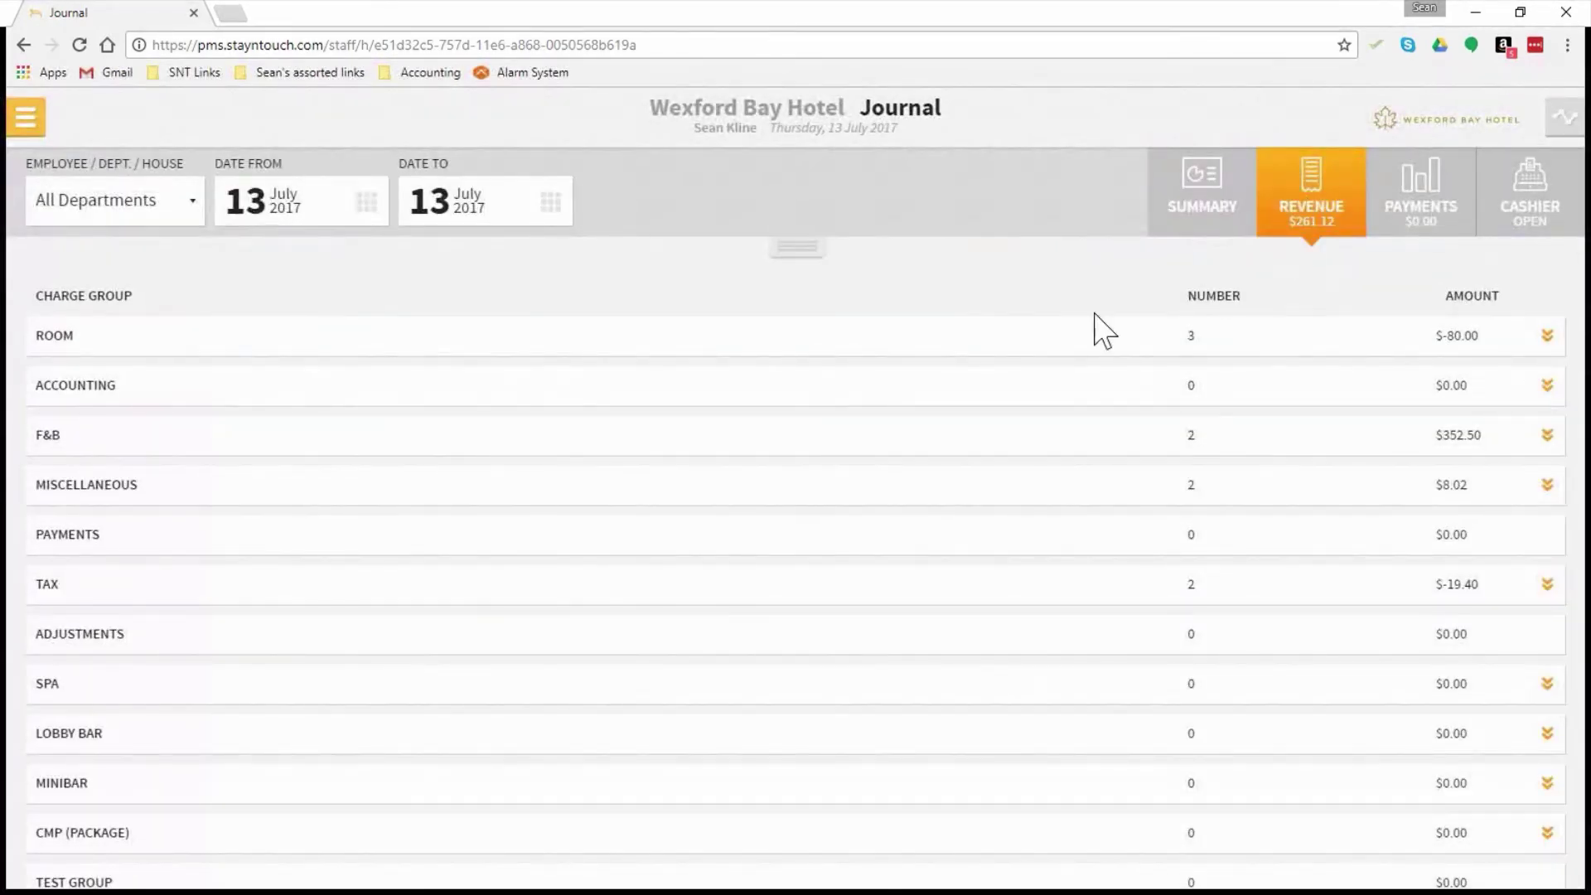
left_click(1072, 336)
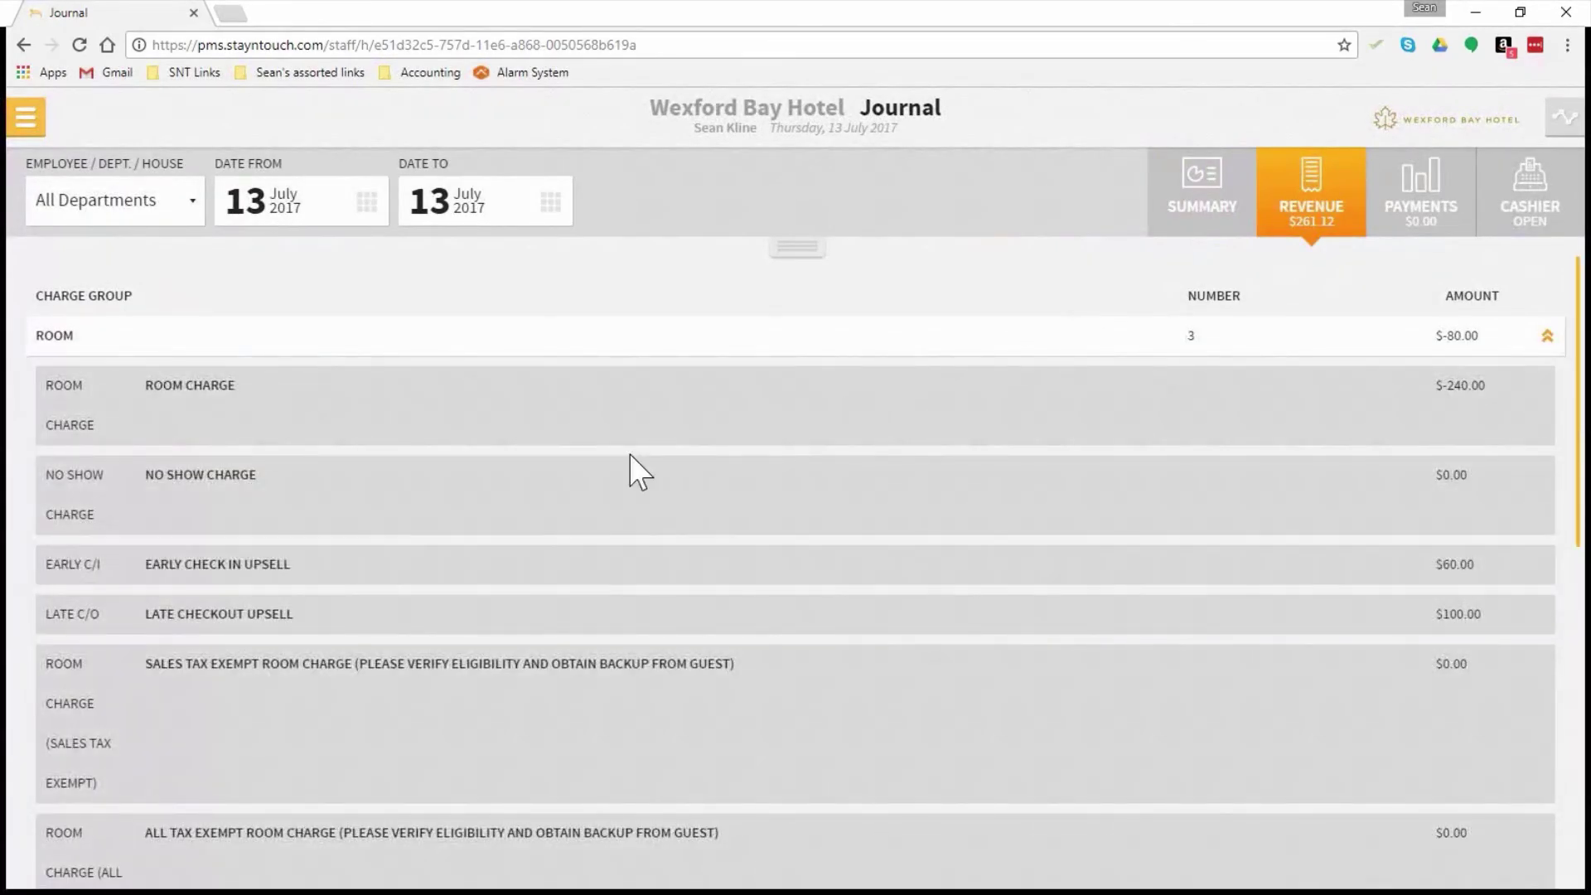
Step: Expand the Room Charge line to review its edited and deleted postings, and collapse it again
left_click(1400, 402)
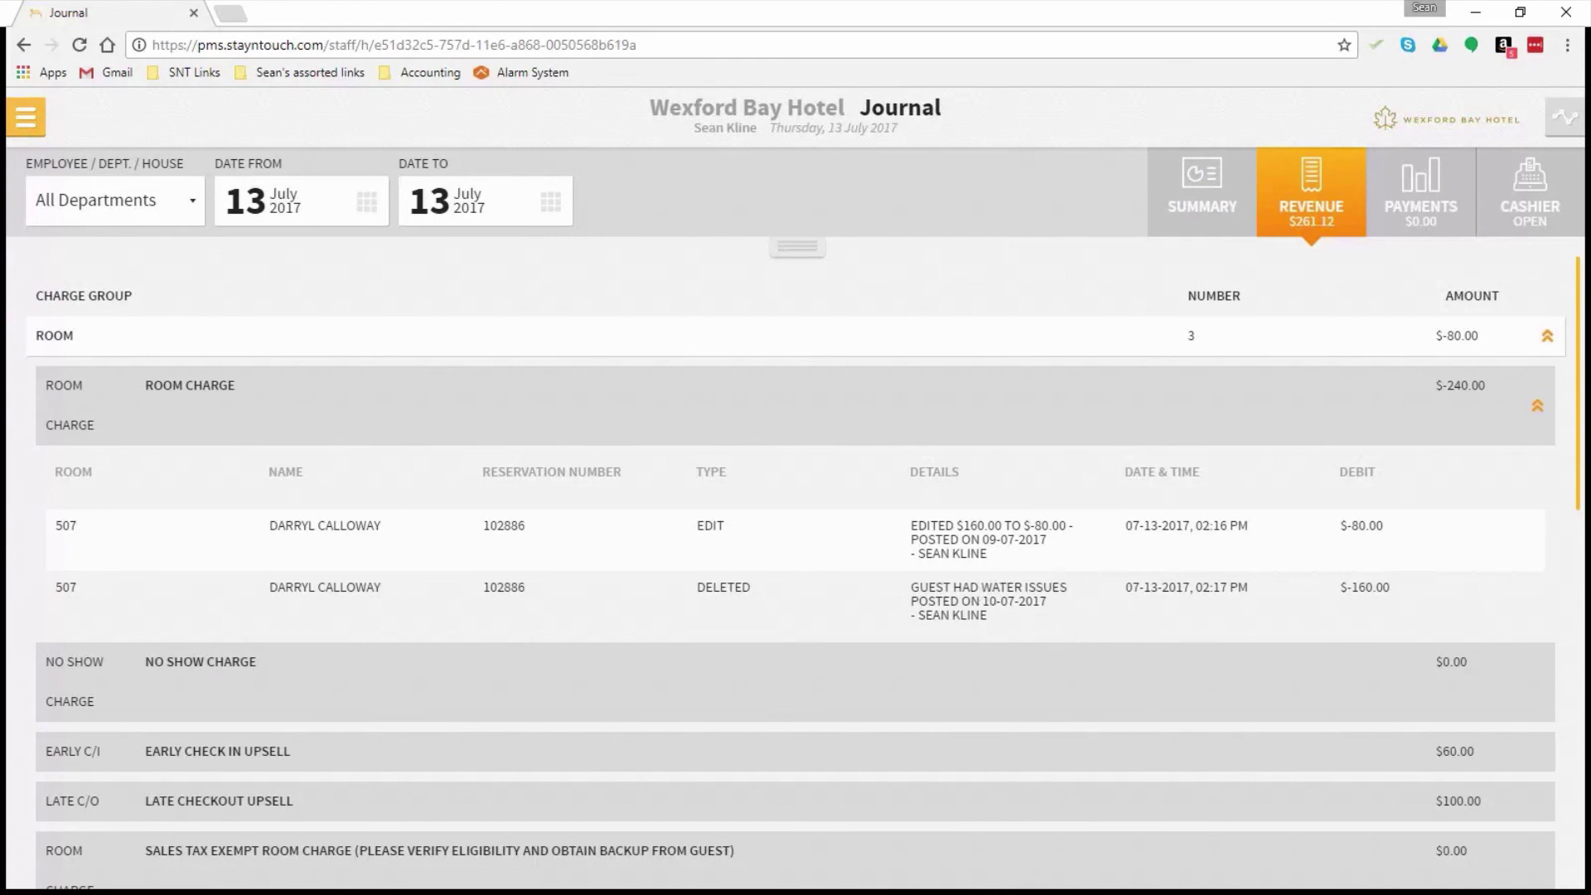
scroll(796, 563, "down", 1)
scroll(796, 563, "up", 1)
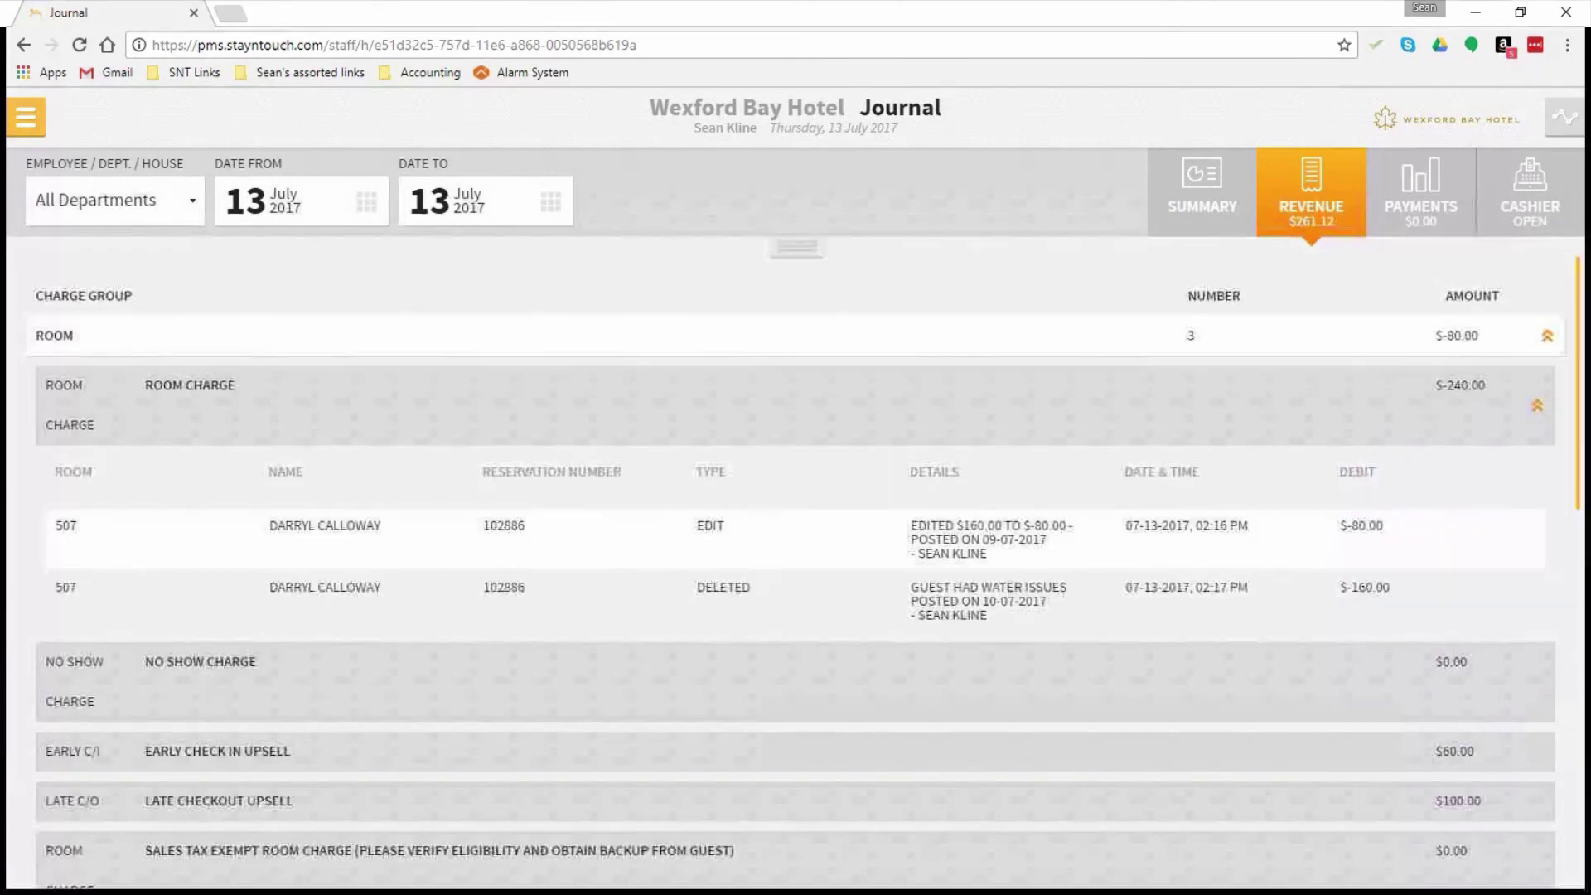
left_click(1210, 406)
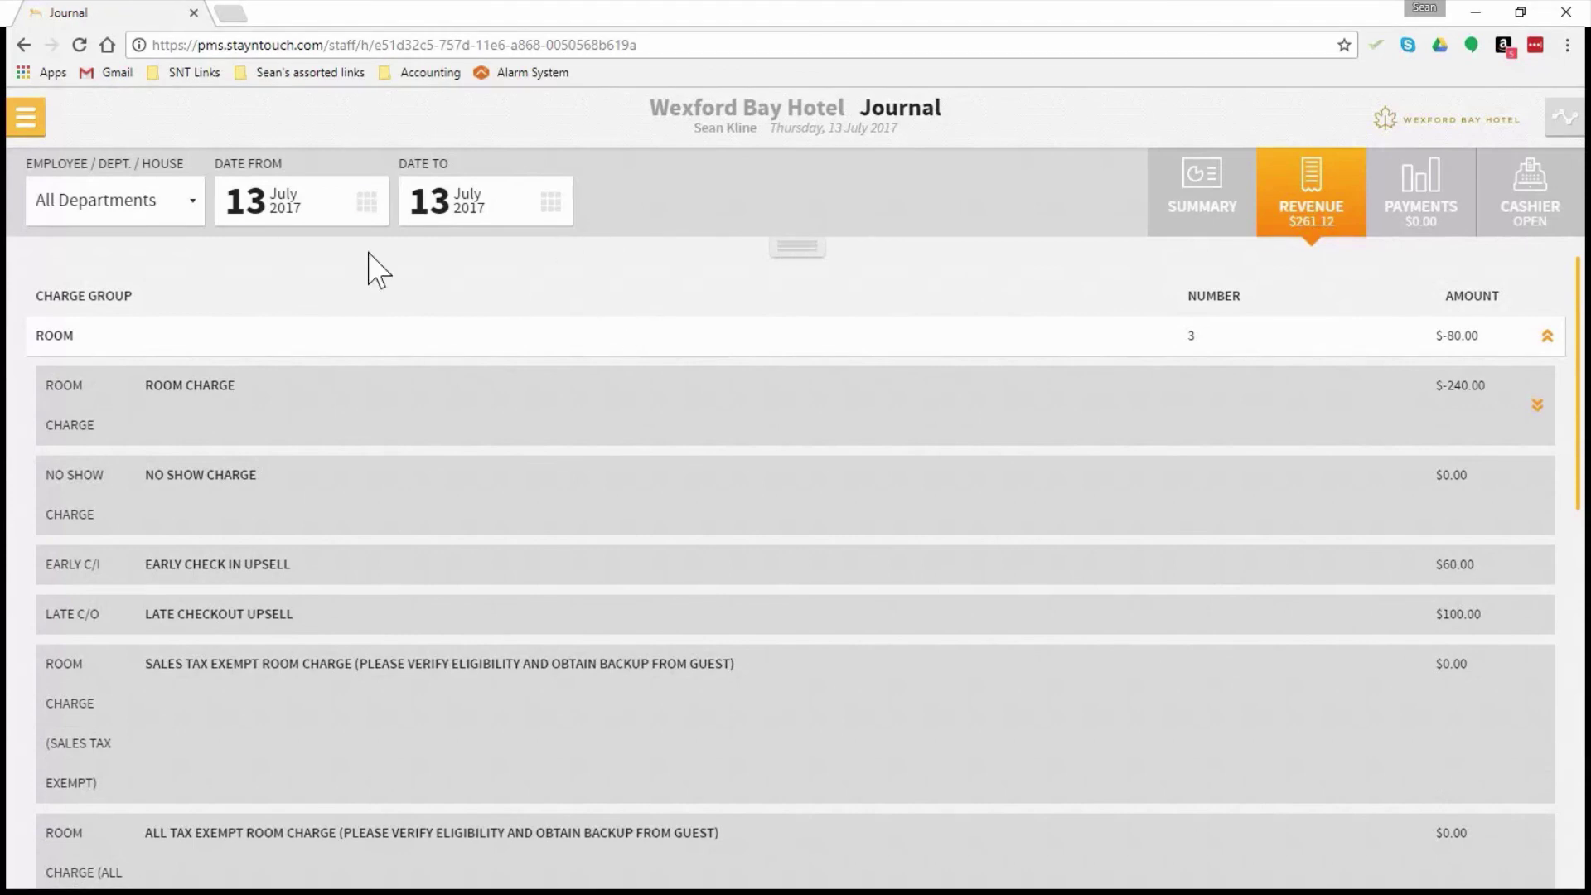
Step: Set the journal's start date to 6 July 2017 and review the individual postings under Room Charge in the Room group
left_click(366, 203)
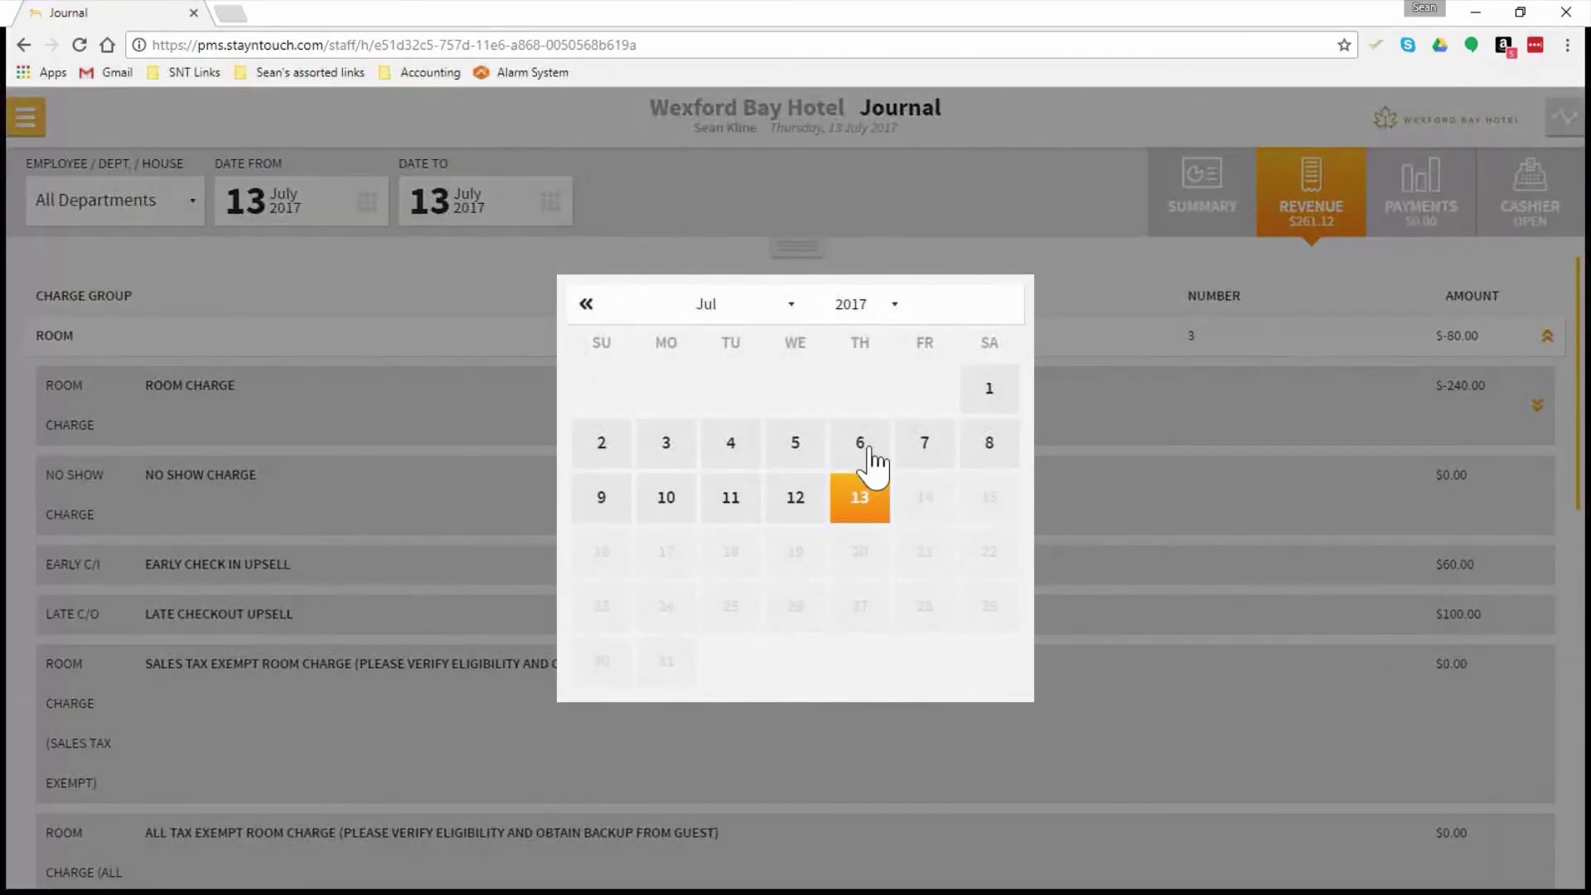
left_click(868, 456)
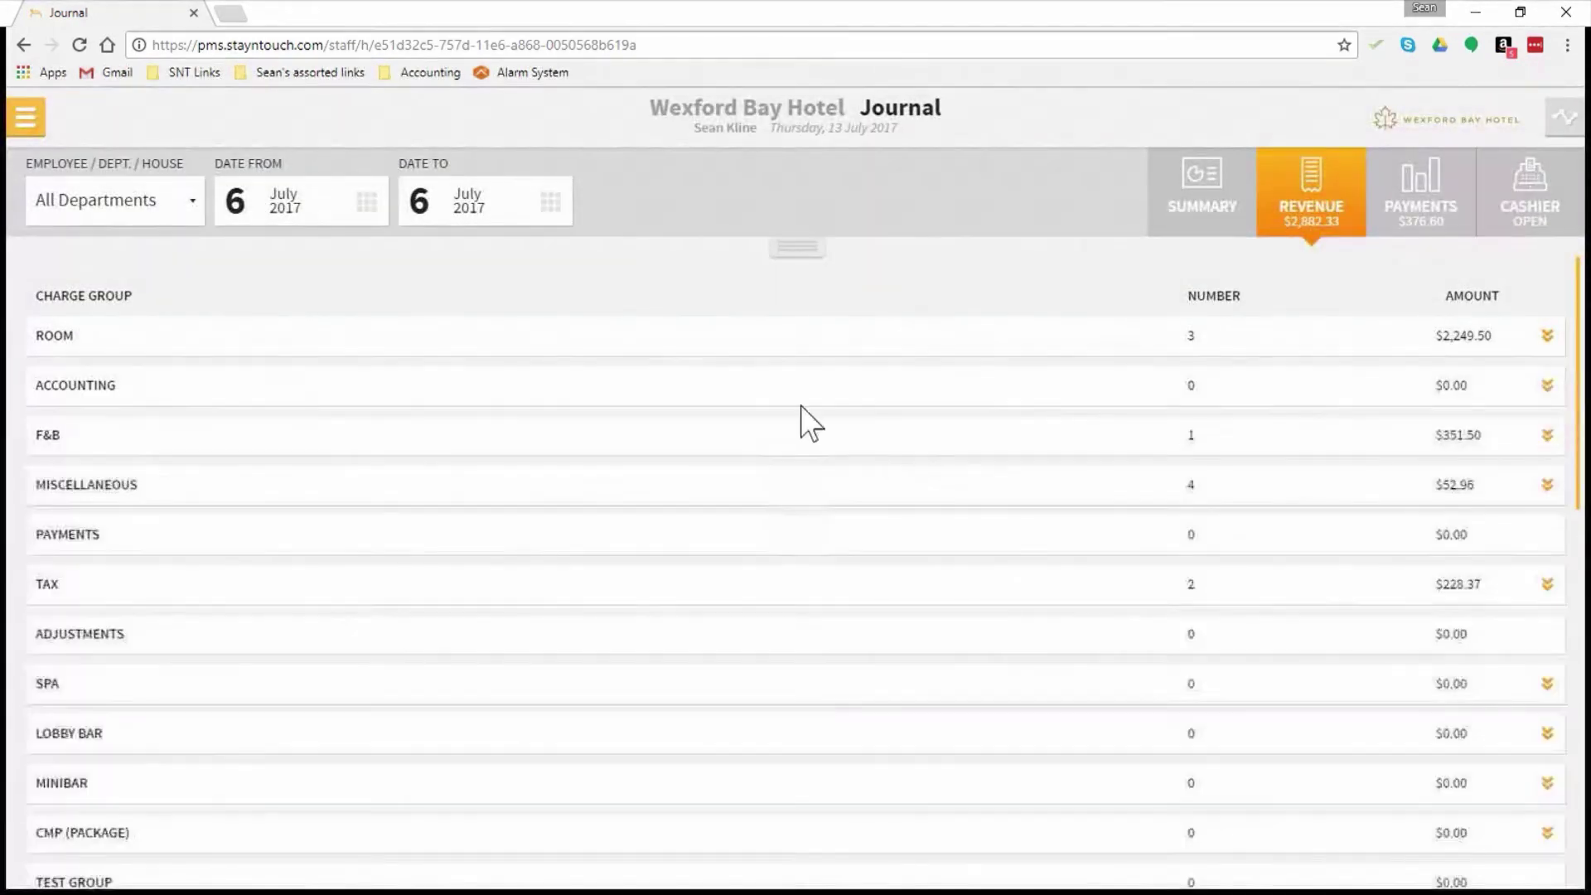
left_click(298, 344)
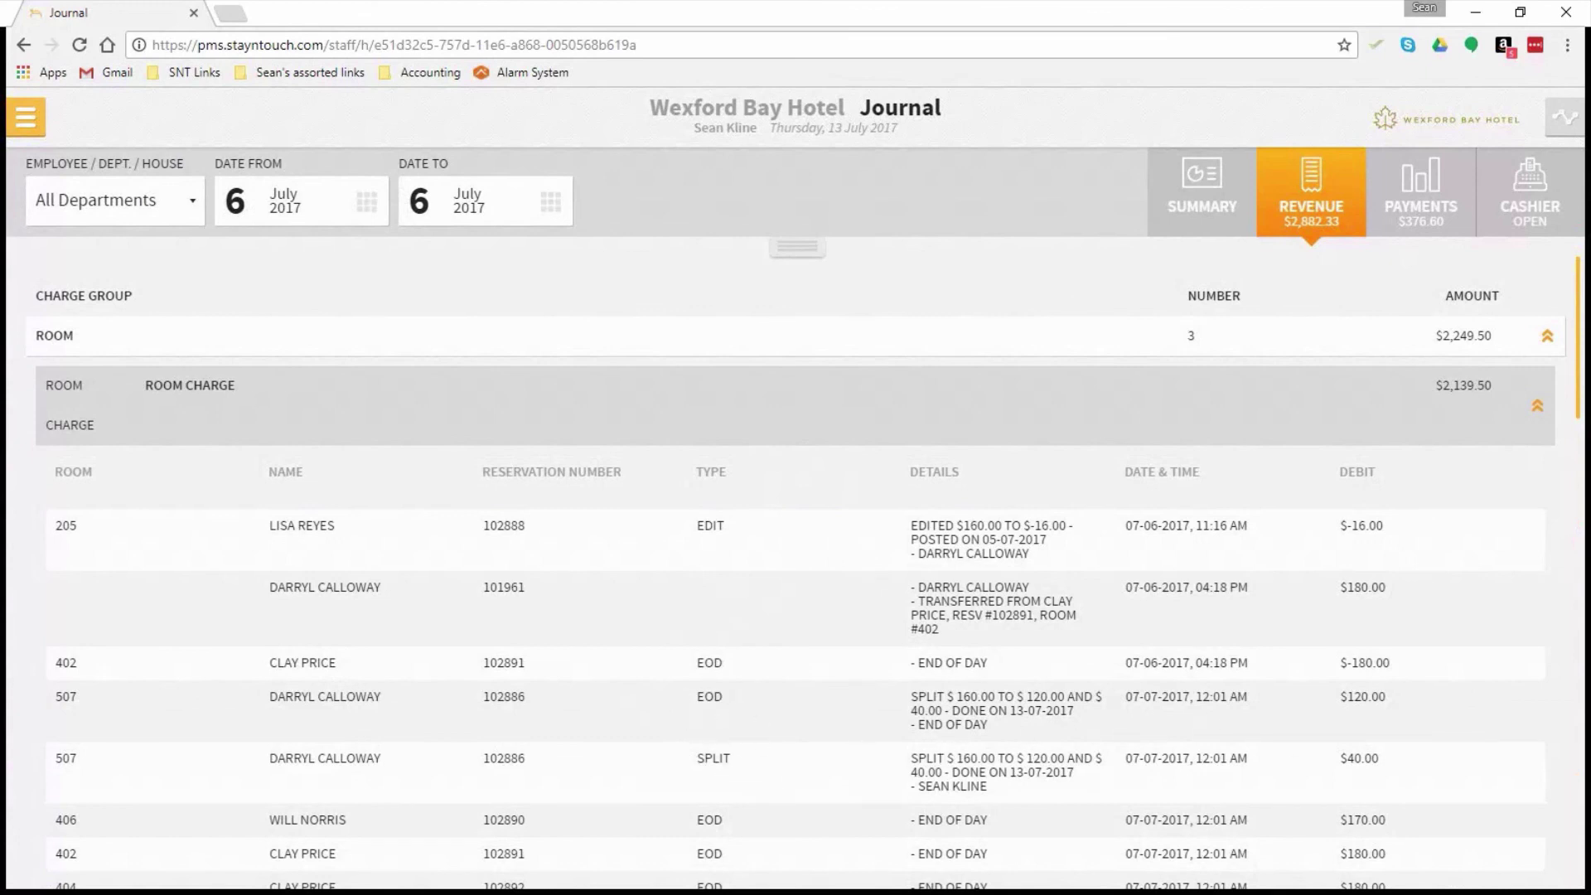
scroll(1388, 771, "down", 1)
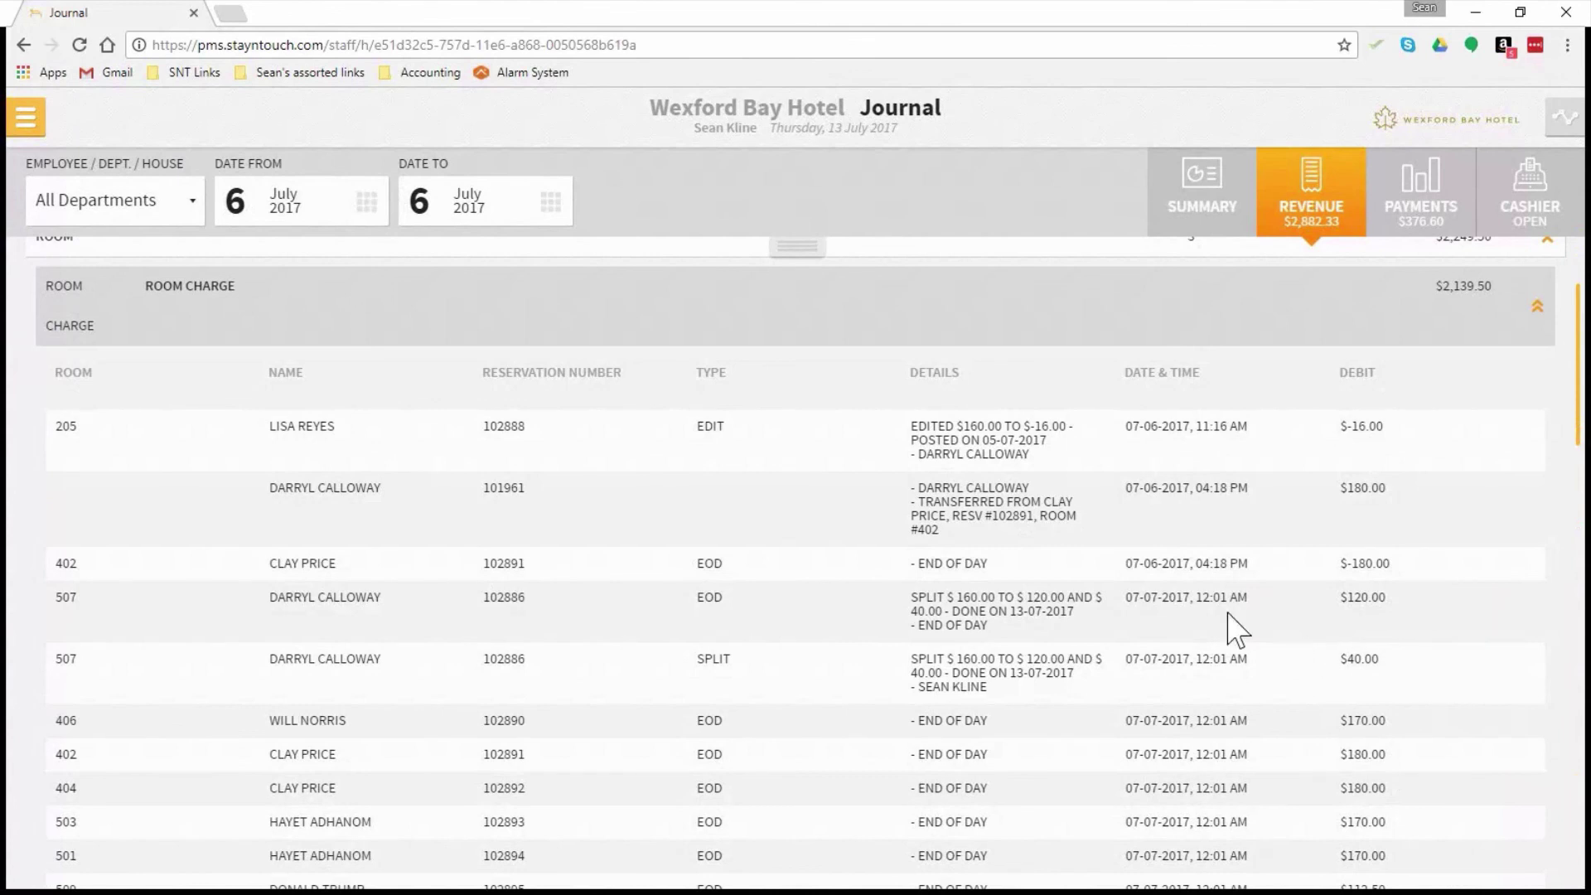
scroll(1069, 522, "up", 1)
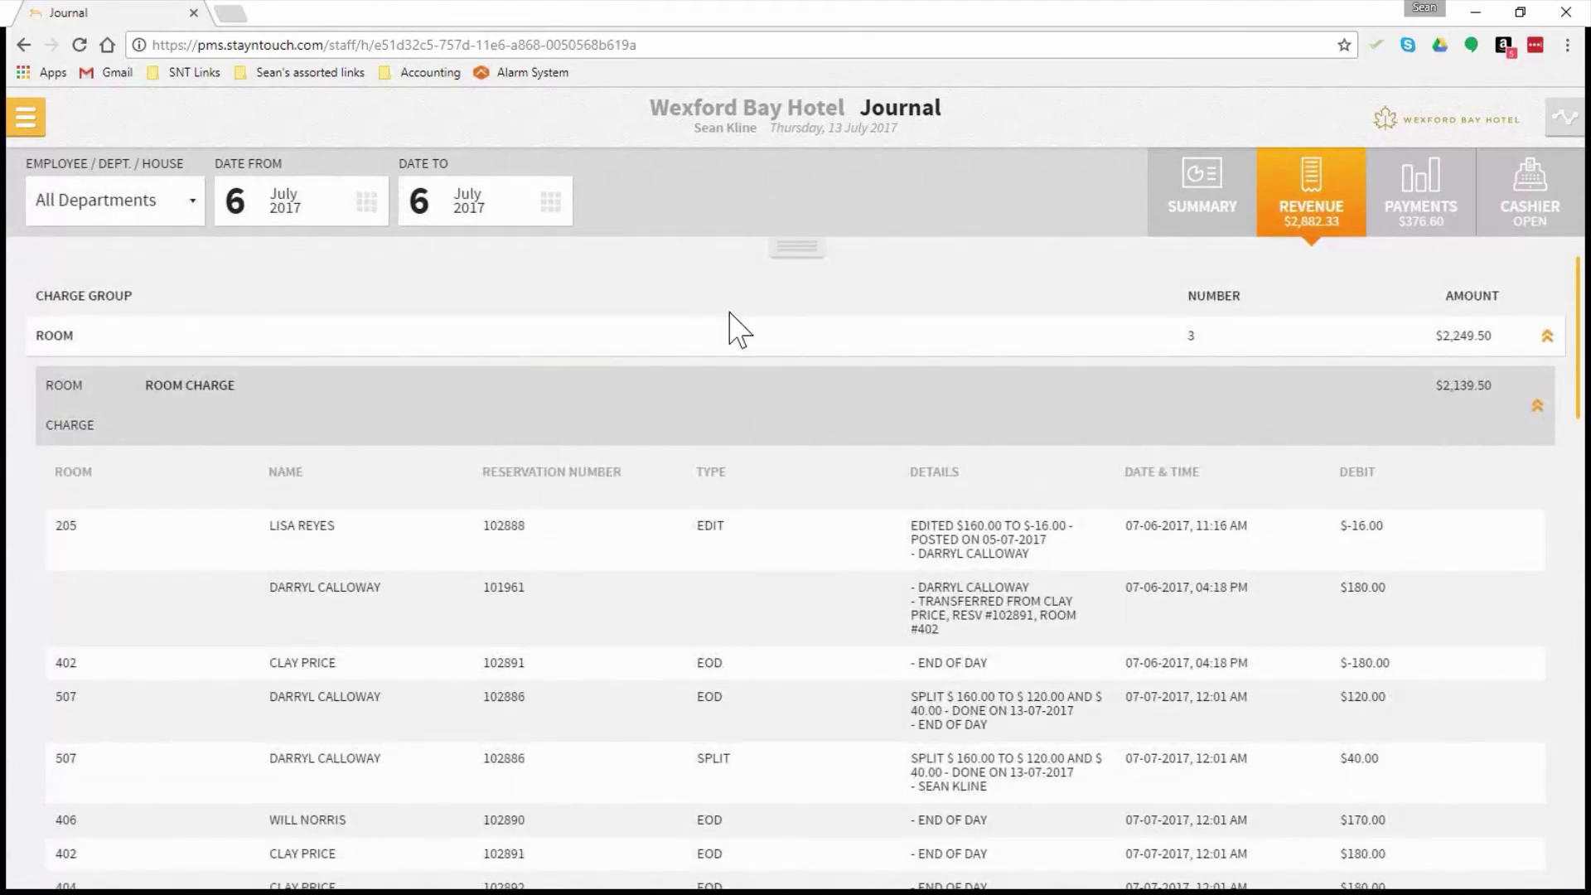